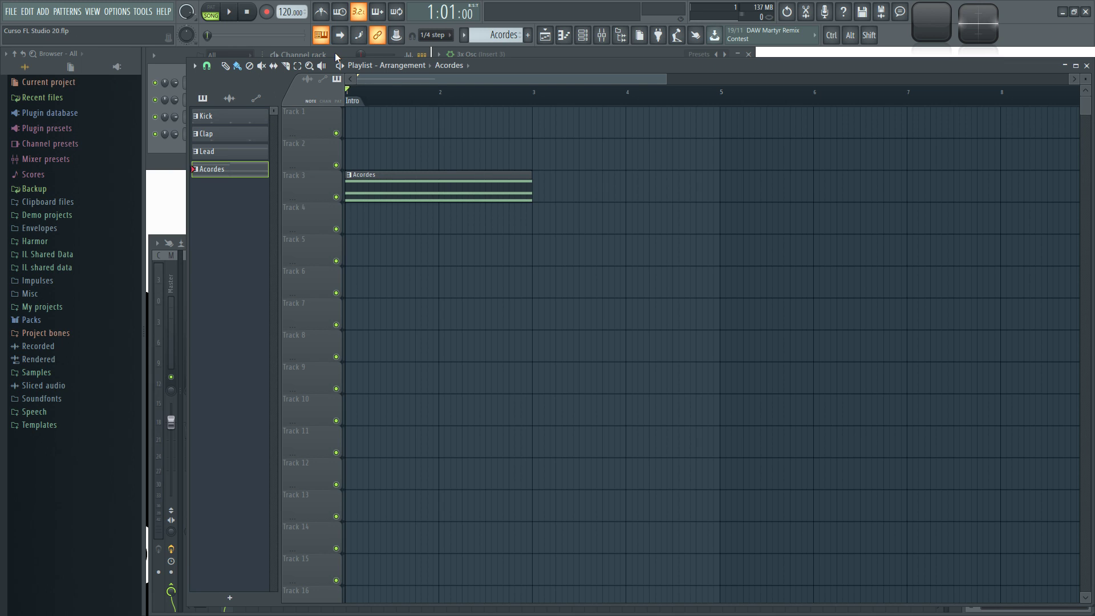
Step: Open the Kick channel's sample in the Edison audio editor, view its waveform and close the editor
key("F9")
left_click(449, 134)
left_click(348, 52)
left_click(230, 84)
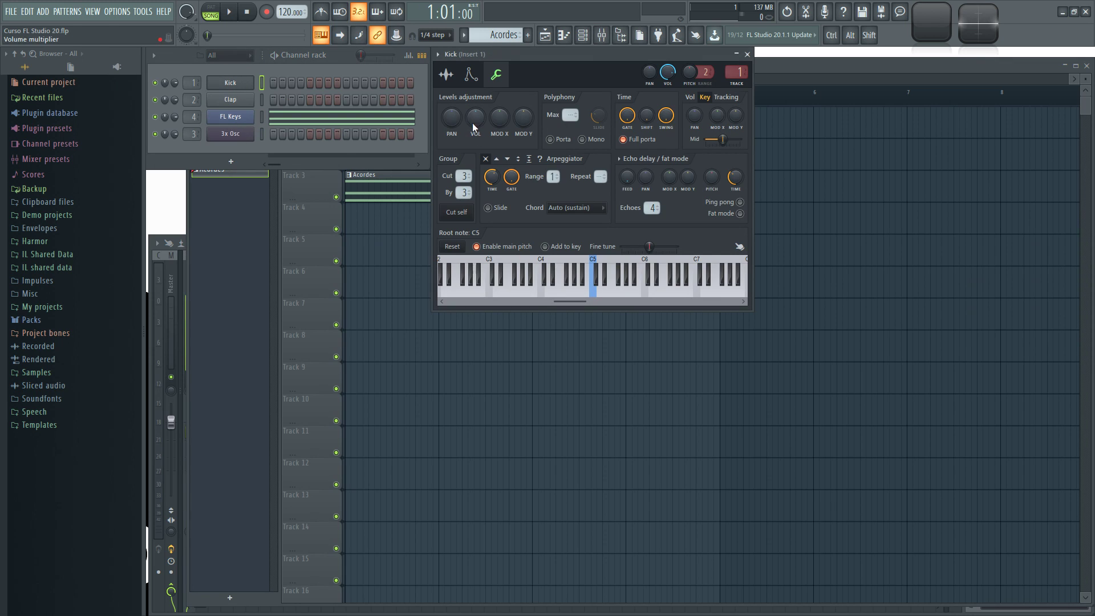
left_click(446, 75)
right_click(534, 261)
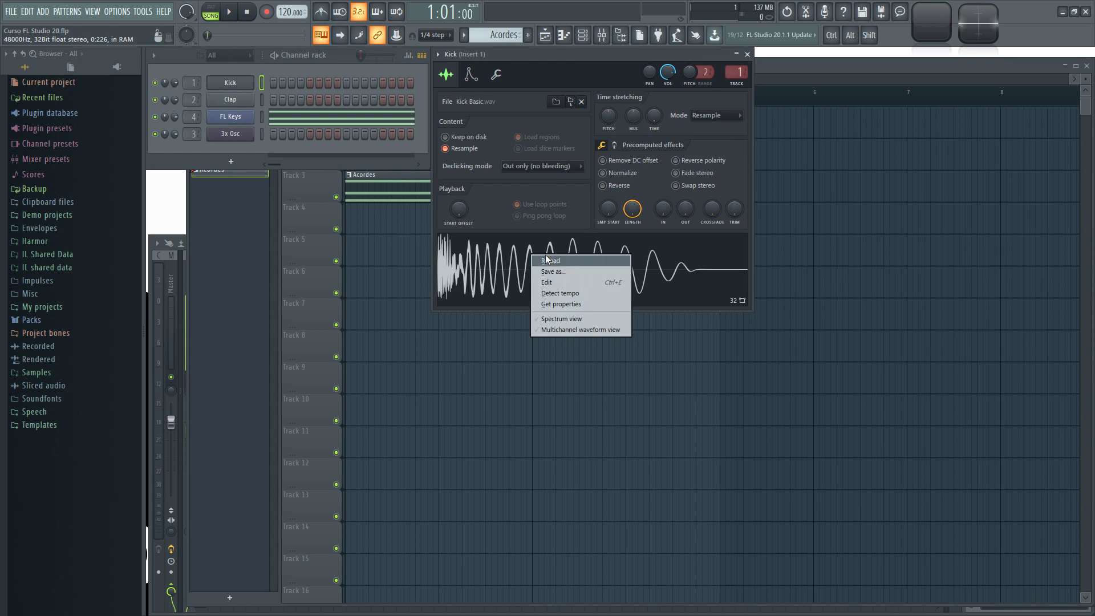
left_click(565, 283)
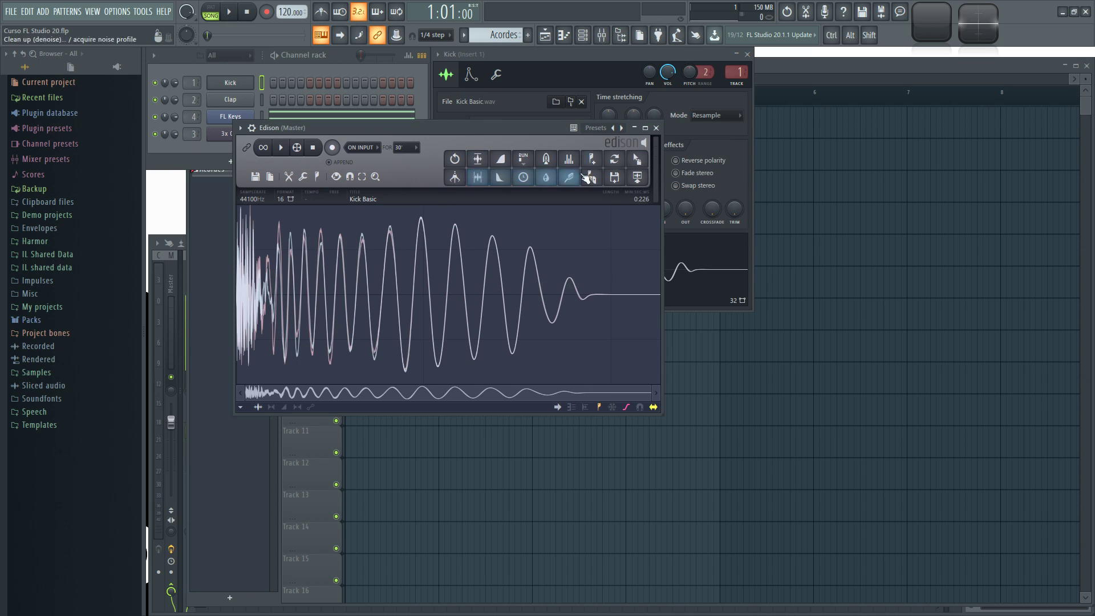
left_click(655, 128)
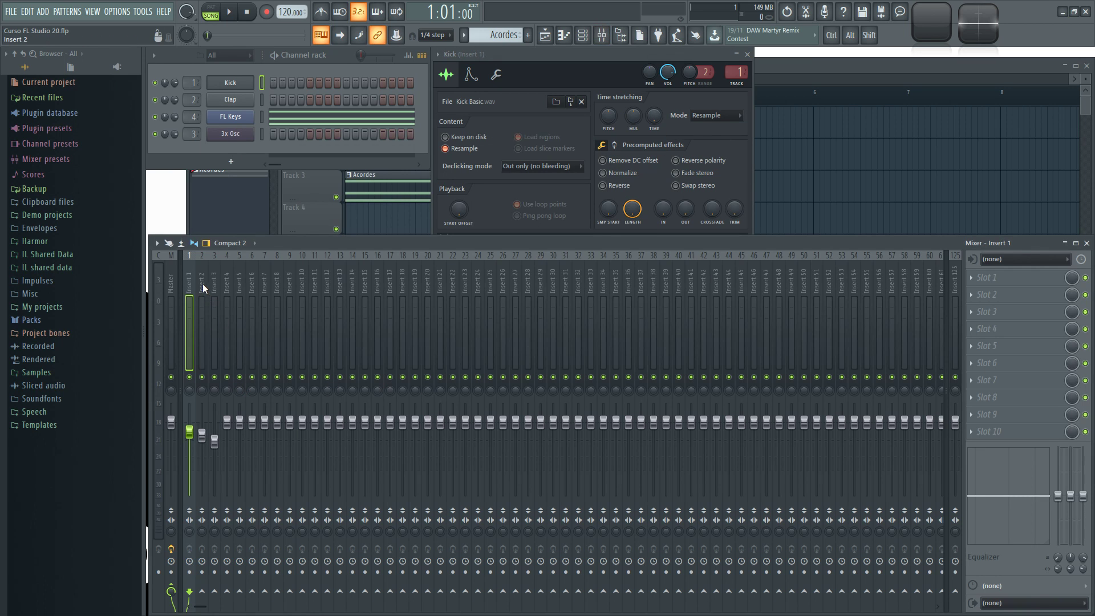
Step: Remove Edison from the first effect slot of the Master mixer track
left_click(171, 286)
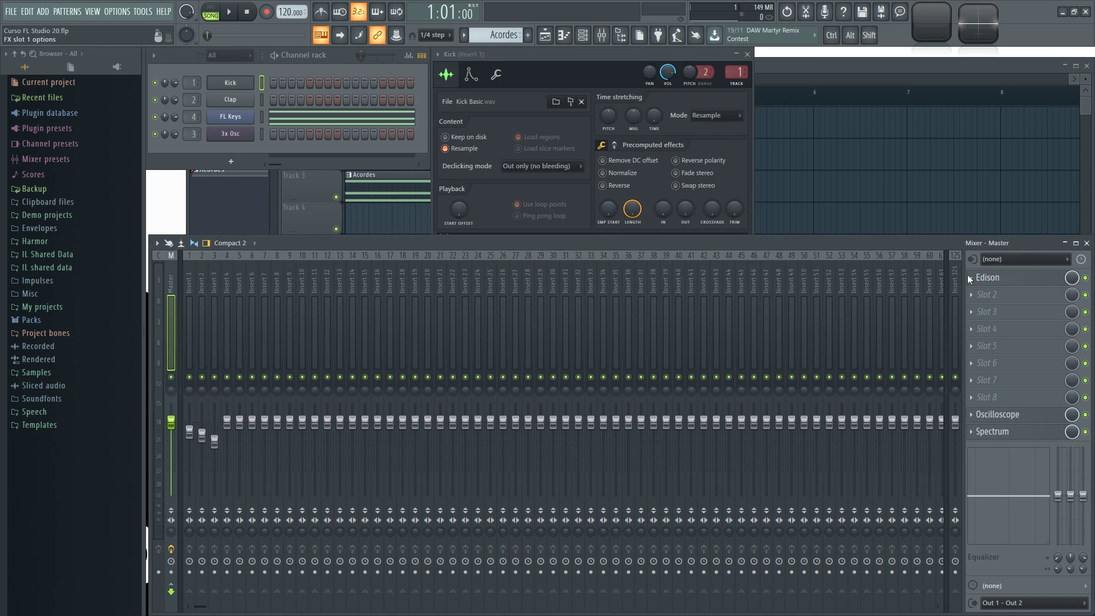
left_click(970, 278)
mouse_move(1004, 292)
left_click(766, 54)
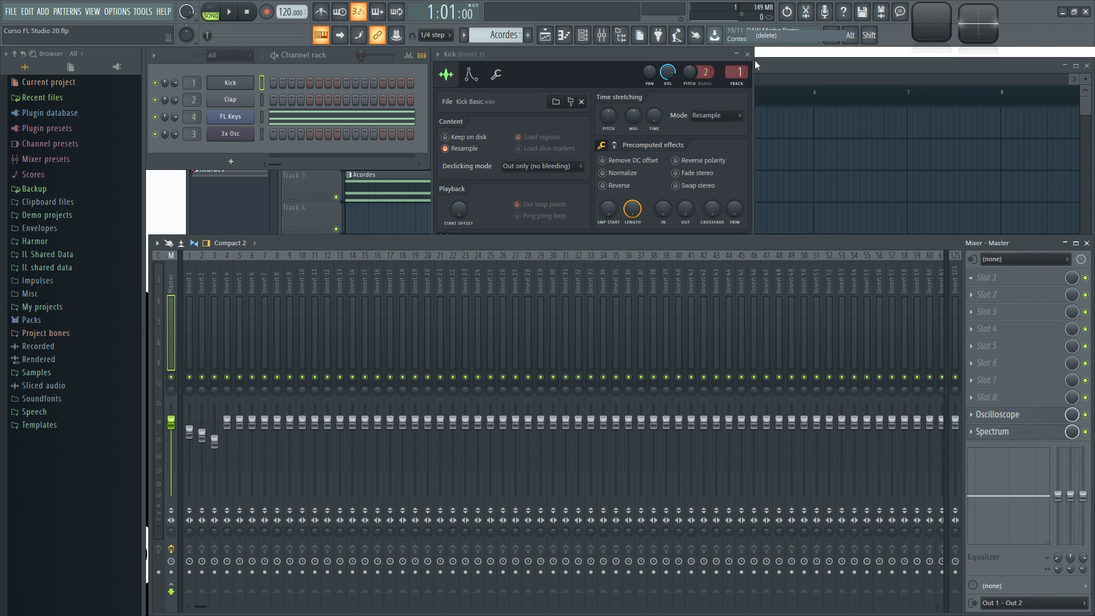
Step: Play the song from the start to listen to the Acordes clip in the playlist
key("F5")
left_click_drag(403, 81, 341, 62)
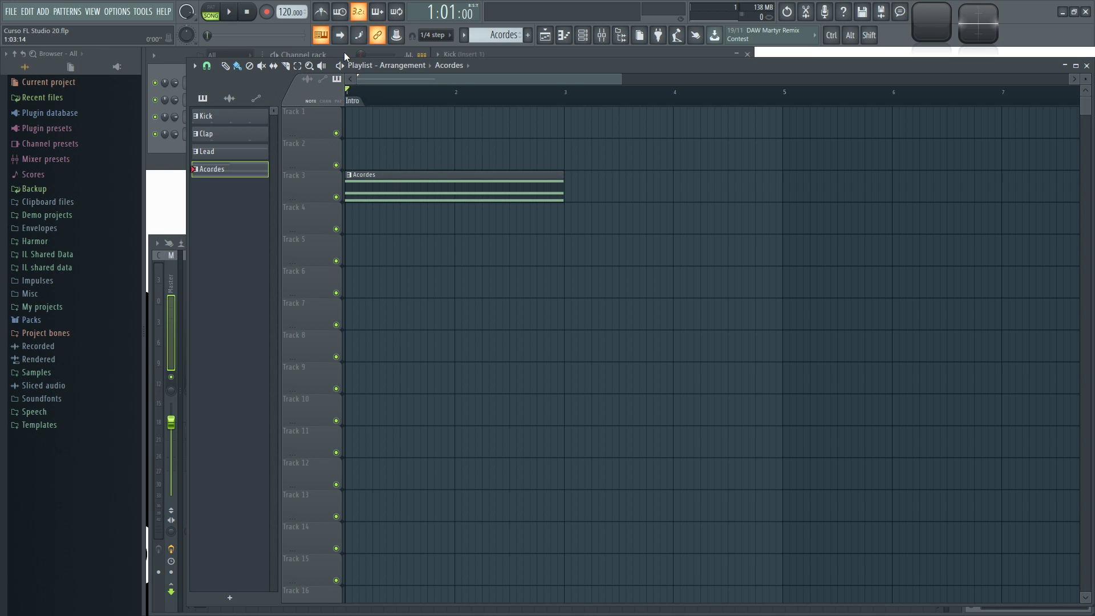
left_click(344, 52)
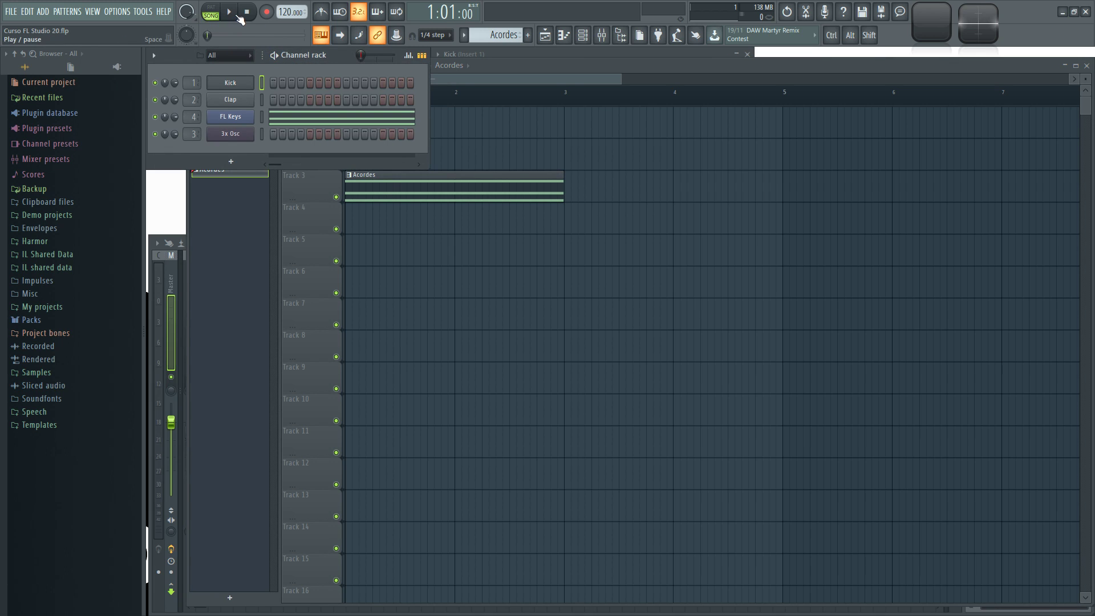
key("space")
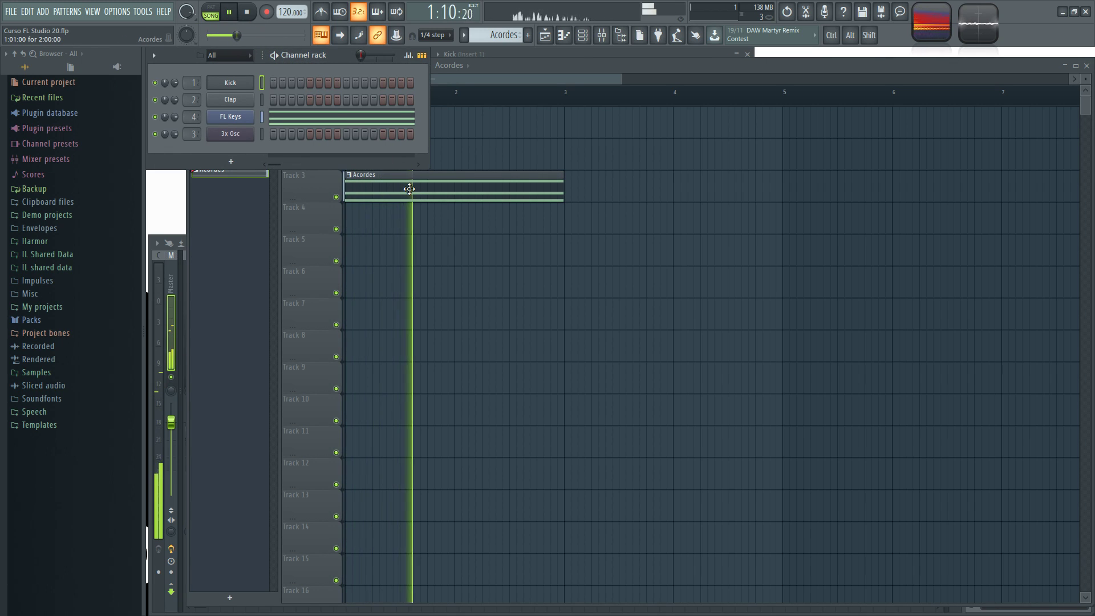
key("space")
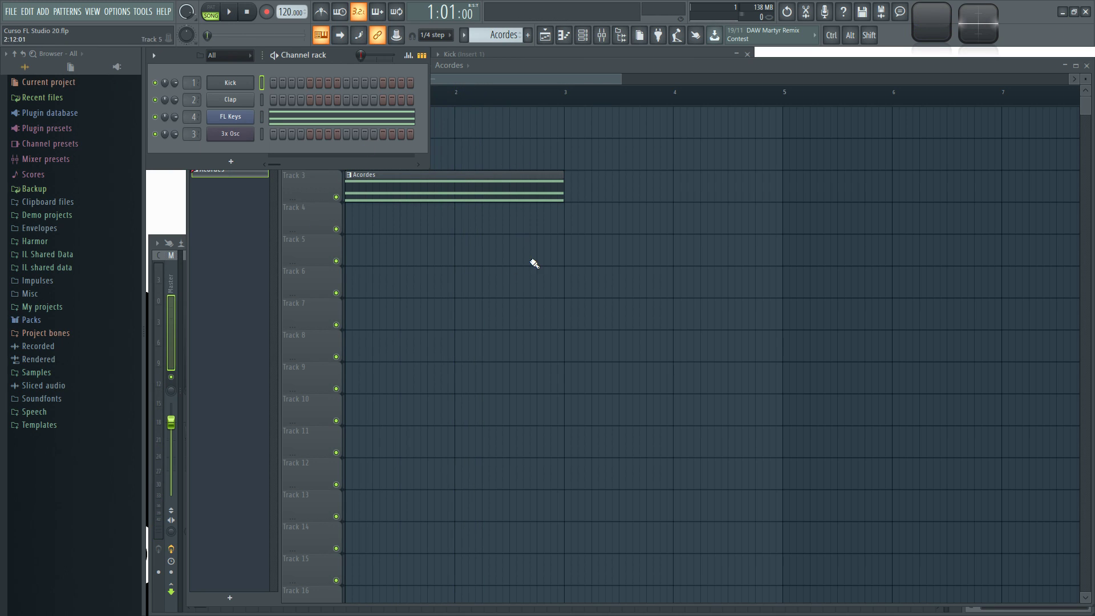
Step: Select Insert 4 in the mixer and play the song to check the signal on that track
key("F9")
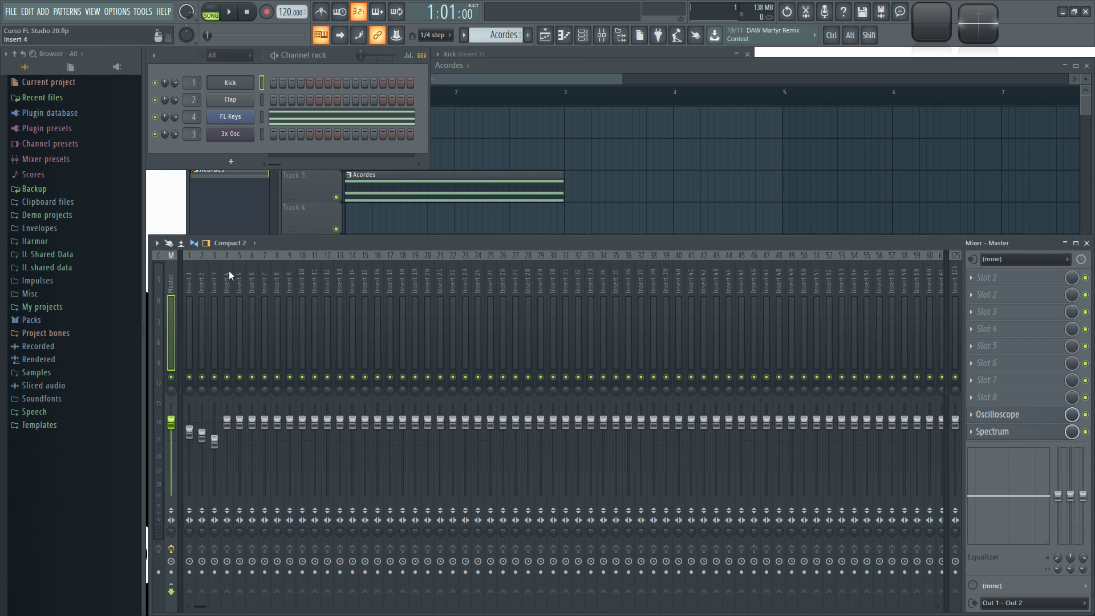
left_click(227, 274)
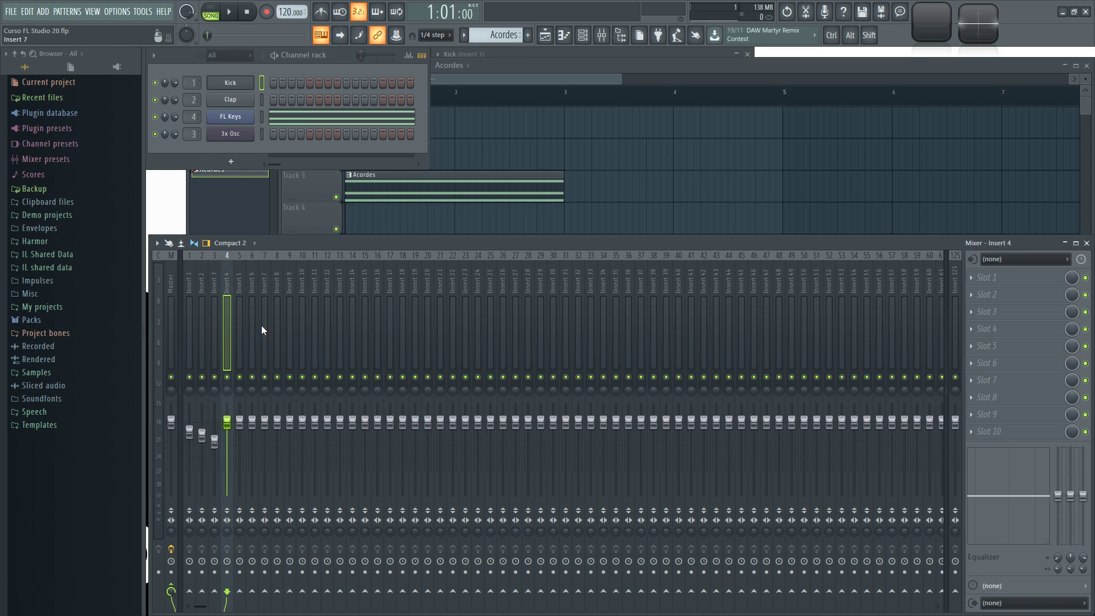
key("space")
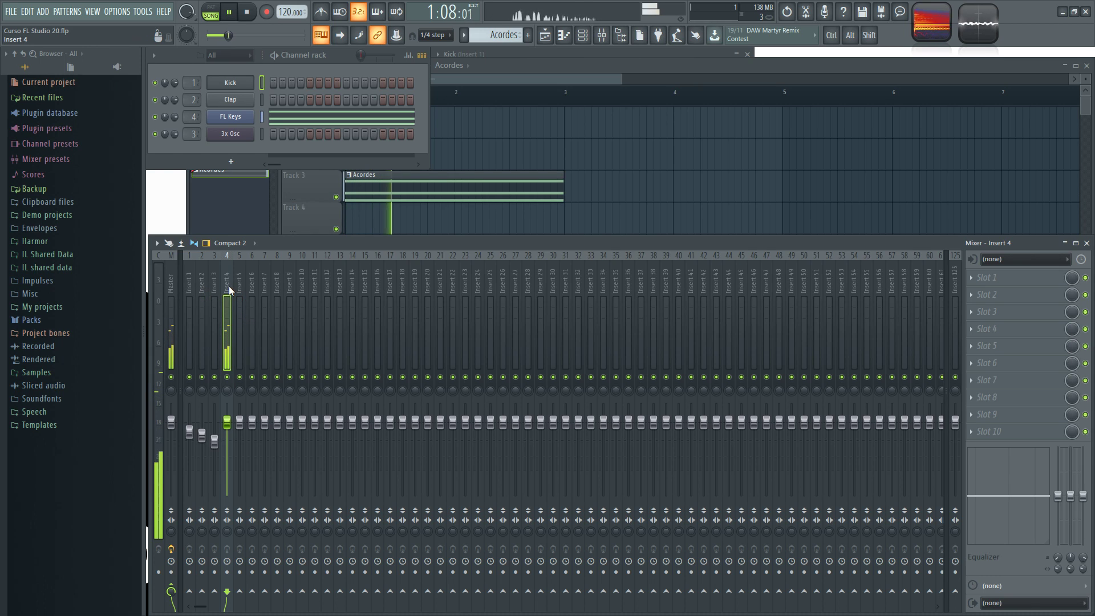
key("space")
Step: Load Edison into effect slot 3 of Insert 4 and move its window over the mixer
left_click(976, 315)
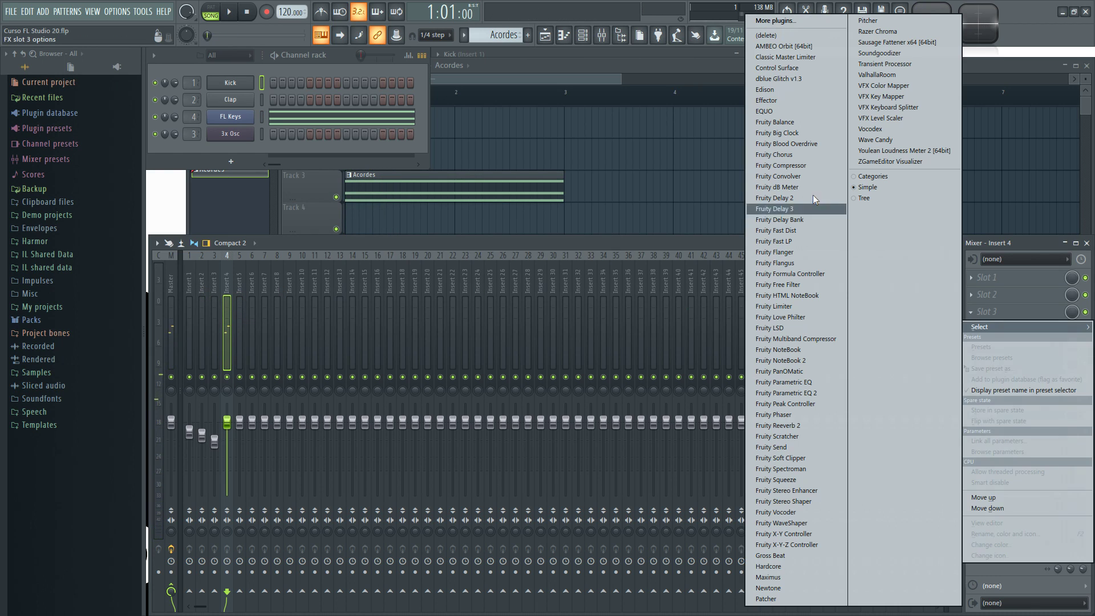
left_click(786, 89)
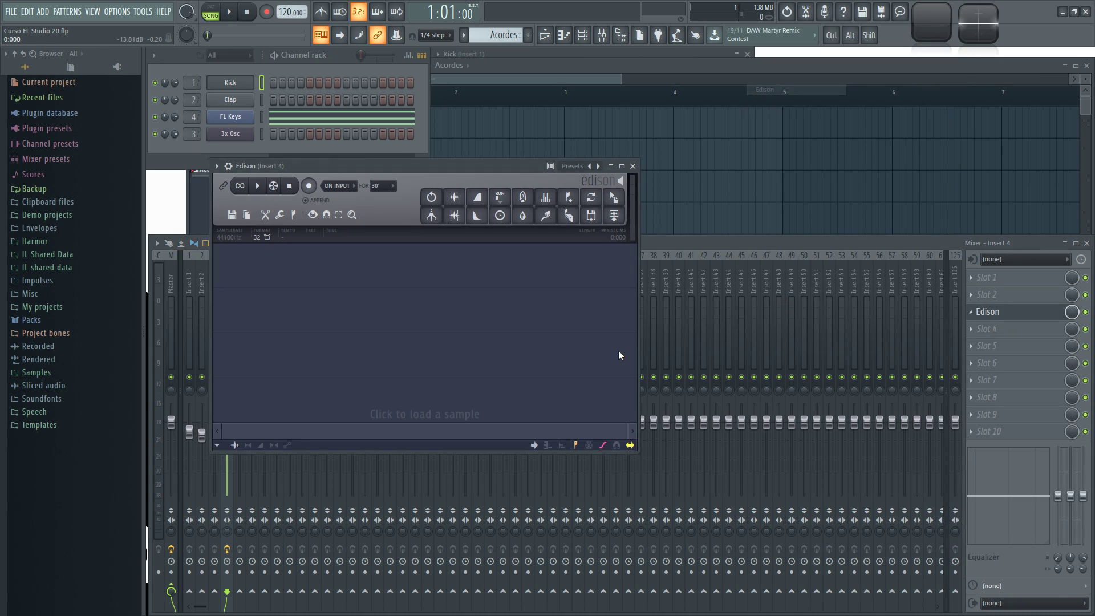
left_click_drag(407, 181, 613, 247)
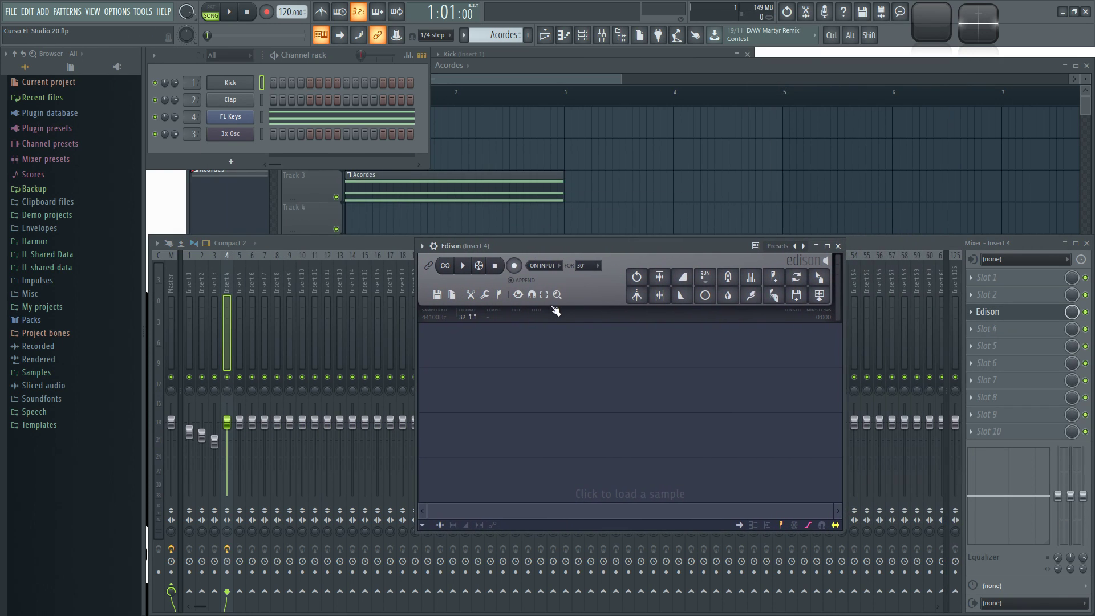
Step: Record the song playback from Insert 4 in Edison, and stop both the recording and the playback
left_click(515, 266)
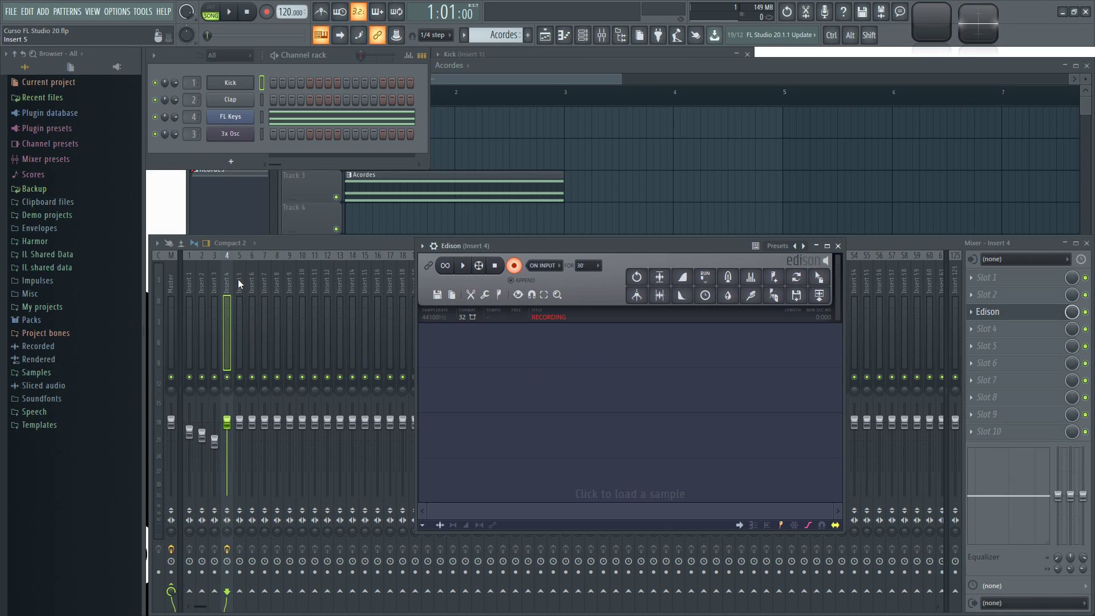
left_click(232, 16)
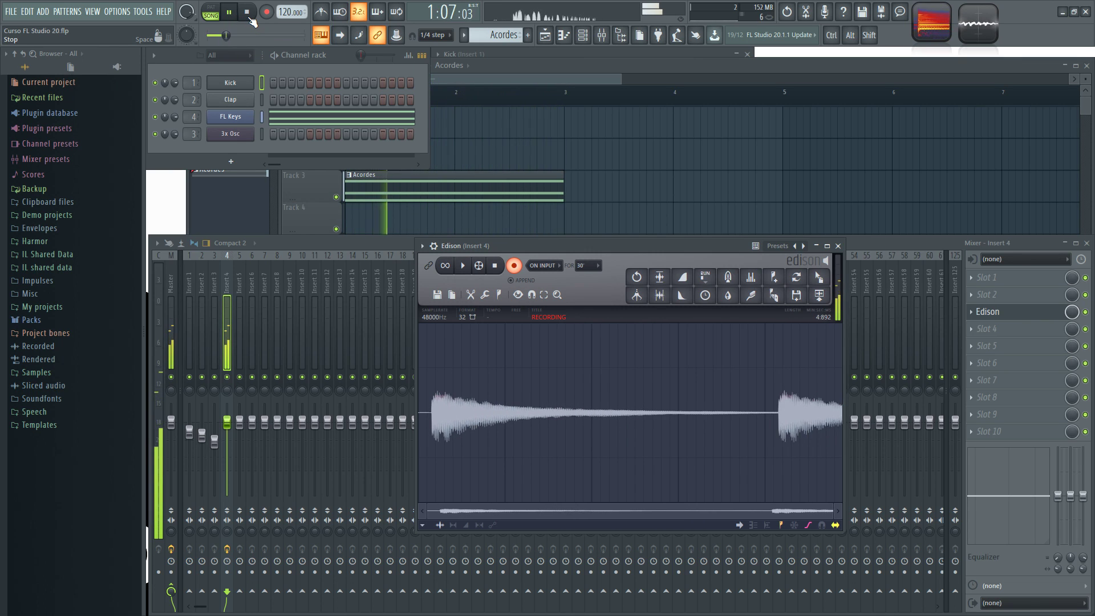
left_click(494, 265)
left_click(246, 11)
left_click_drag(587, 245, 497, 187)
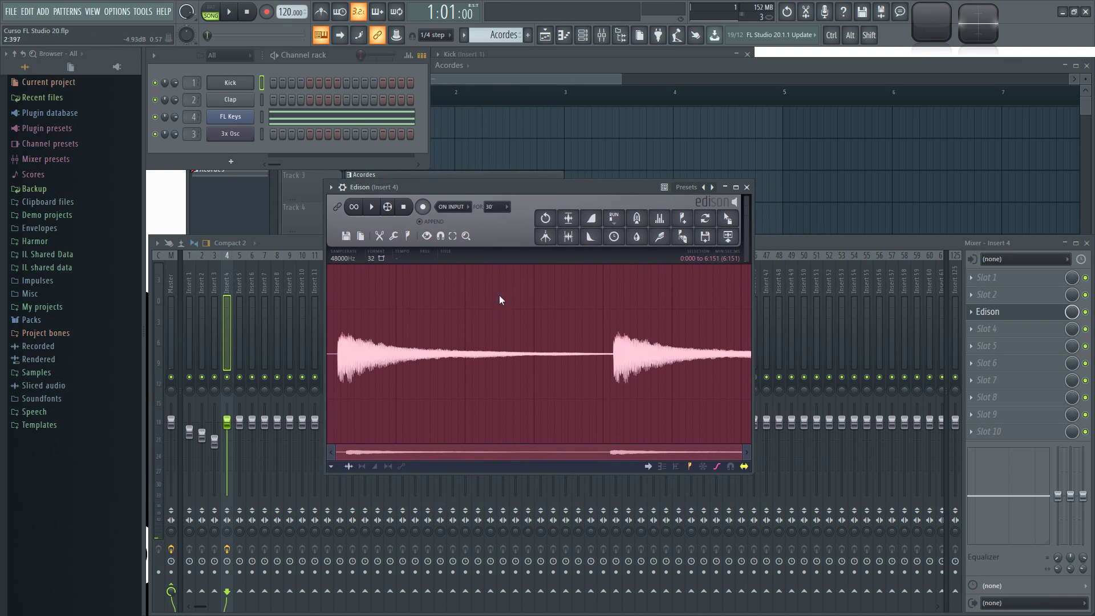
Step: Play back the recorded chords in Edison and stop the playback
left_click(373, 207)
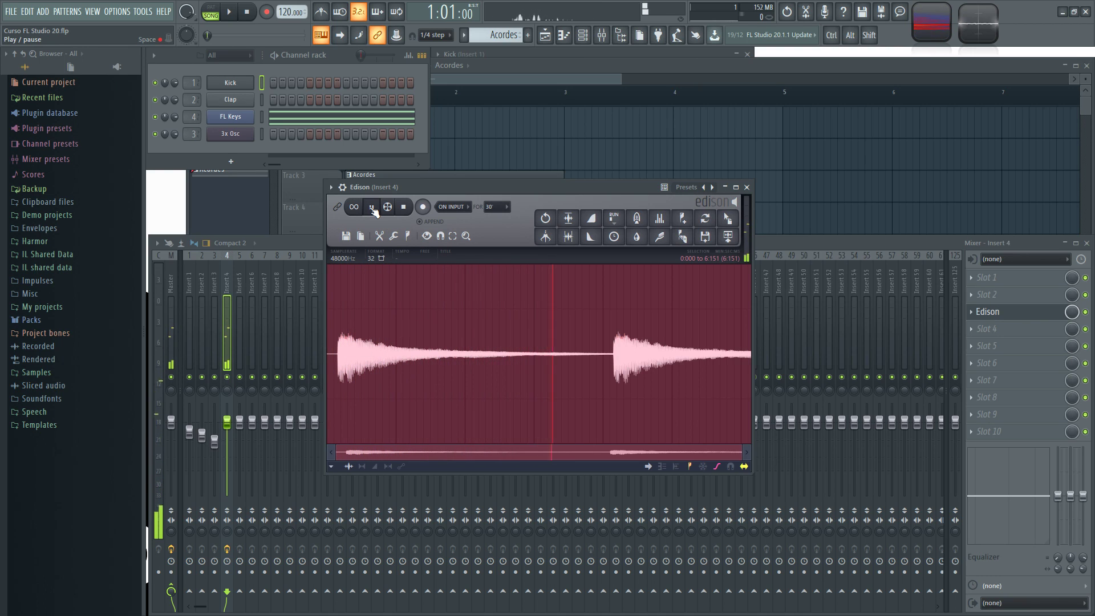
left_click(409, 210)
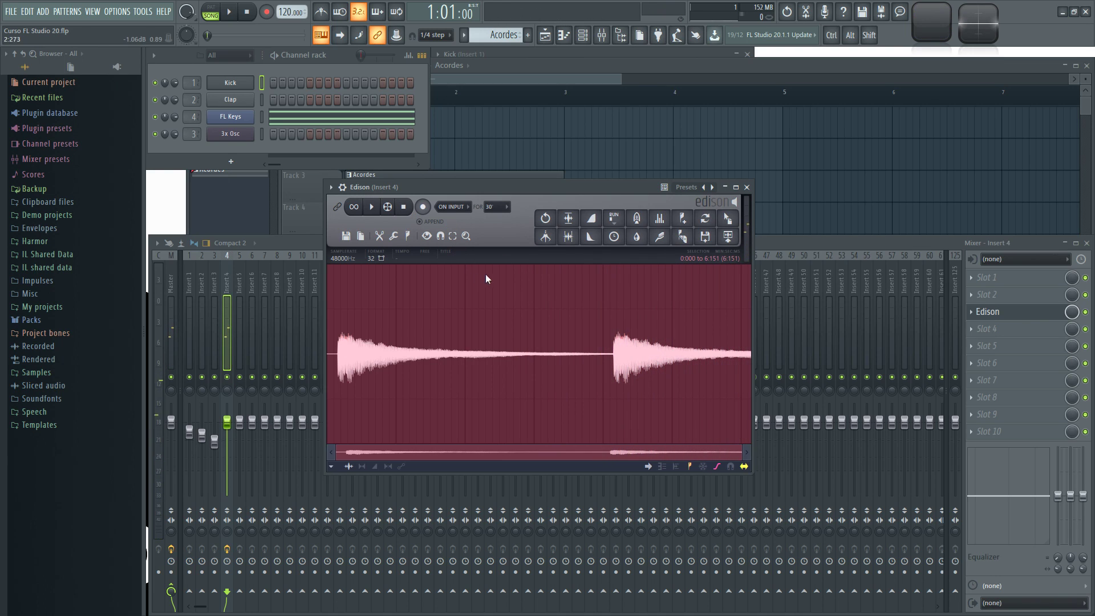
left_click_drag(525, 191, 500, 178)
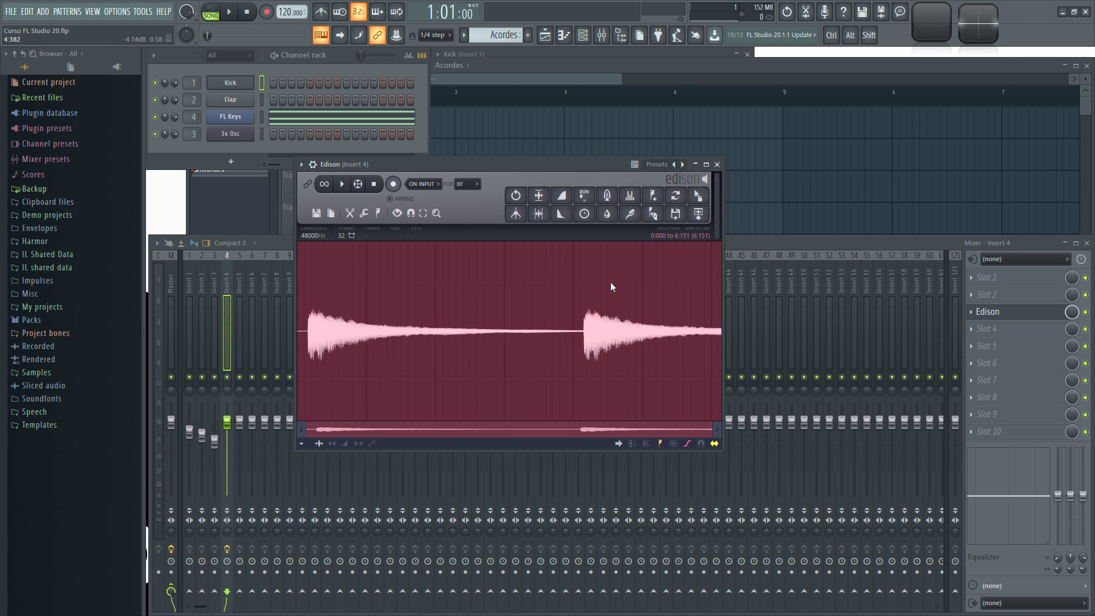
Step: Delete the recorded audio from Edison and enlarge the Edison window
key("Delete")
left_click_drag(724, 450, 862, 556)
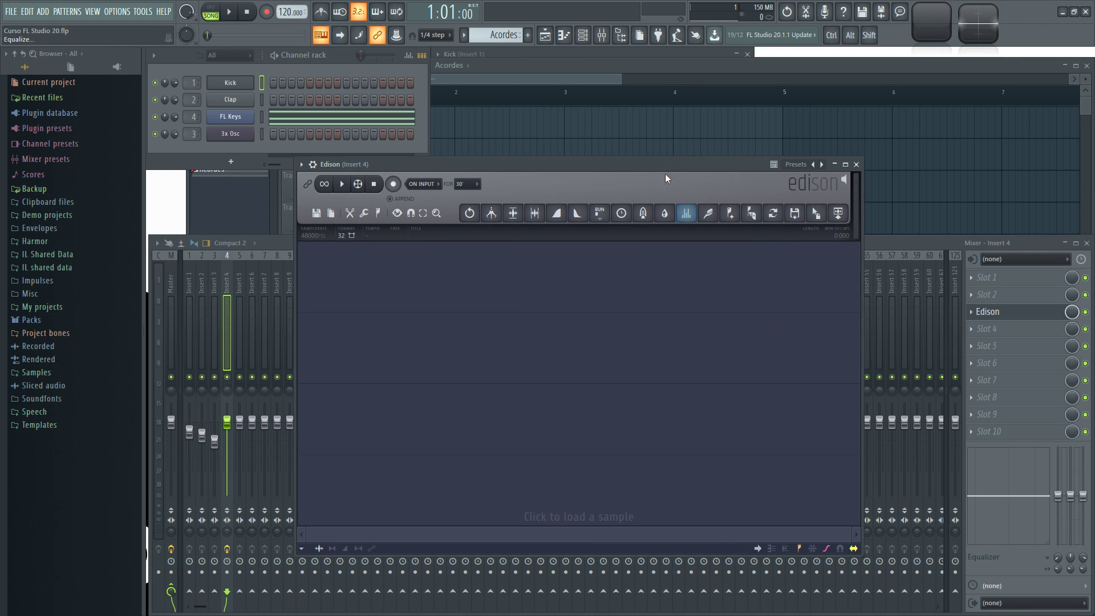
left_click_drag(637, 174, 597, 175)
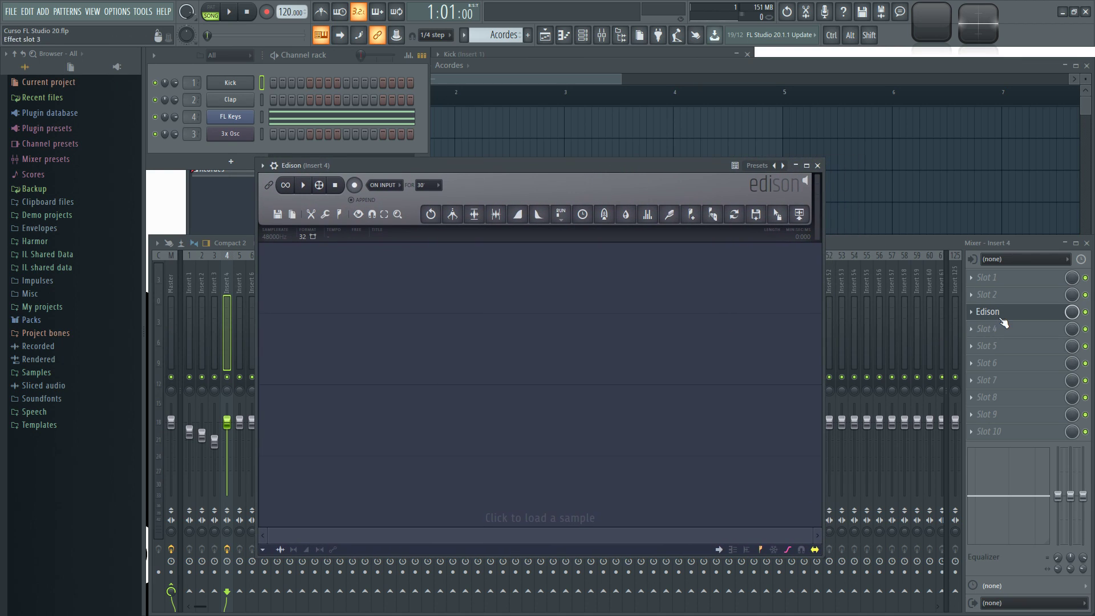
Step: Move Edison down to slot 7 of Insert 4 and load Fruity Reeverb 2 into slot 2
left_click(1031, 238)
left_click_drag(1020, 312, 1014, 379)
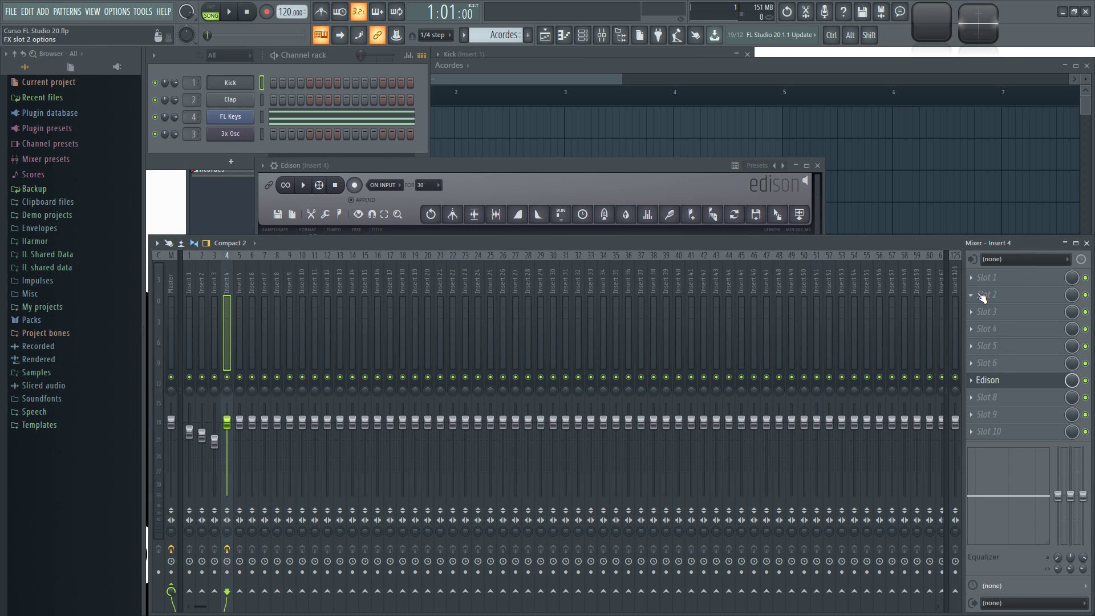
left_click(979, 295)
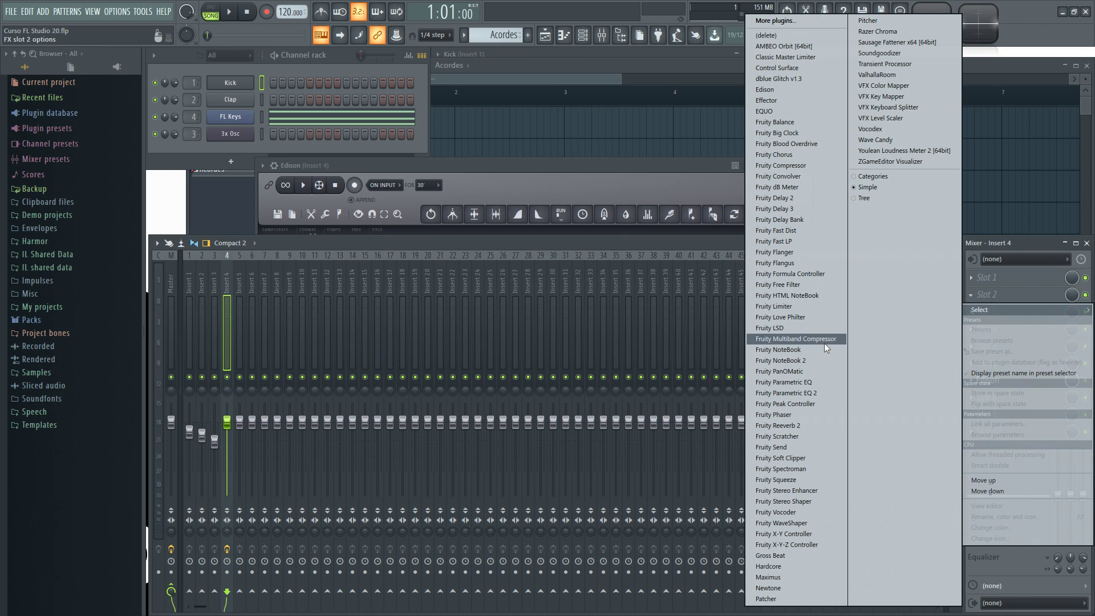
left_click(794, 425)
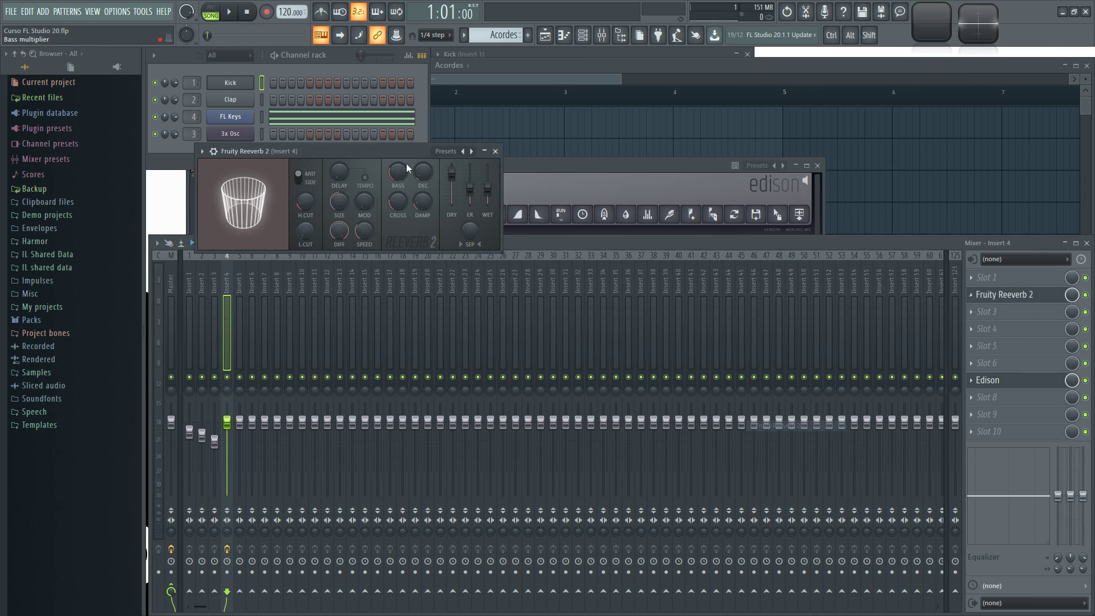
left_click_drag(374, 159, 492, 188)
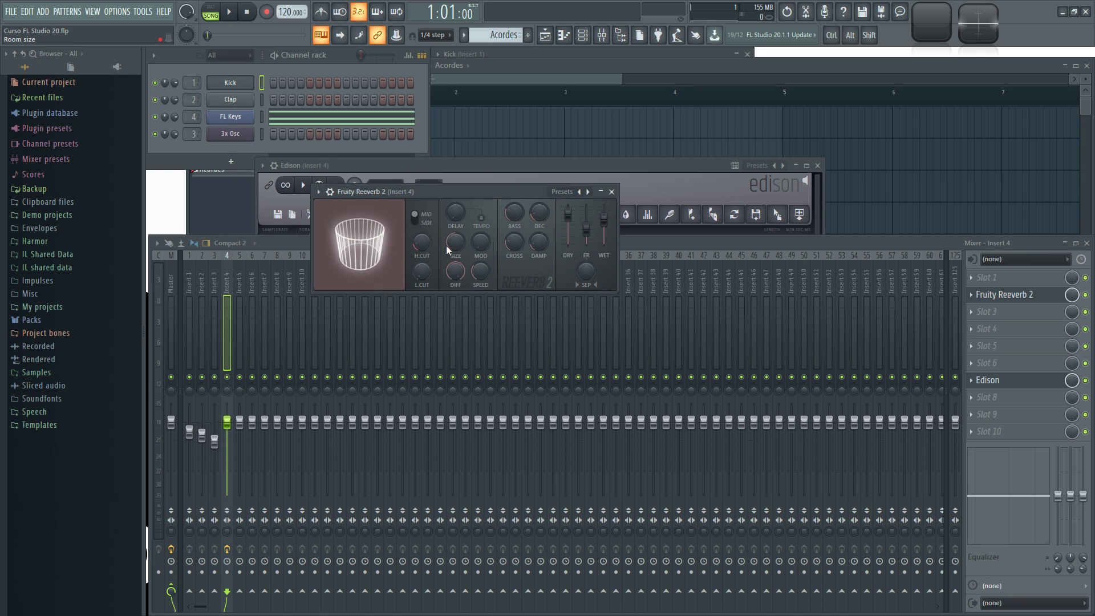
Step: Extend the Acordes clip on Track 3 to the start of bar 6 and listen to it with the reverb
key("space")
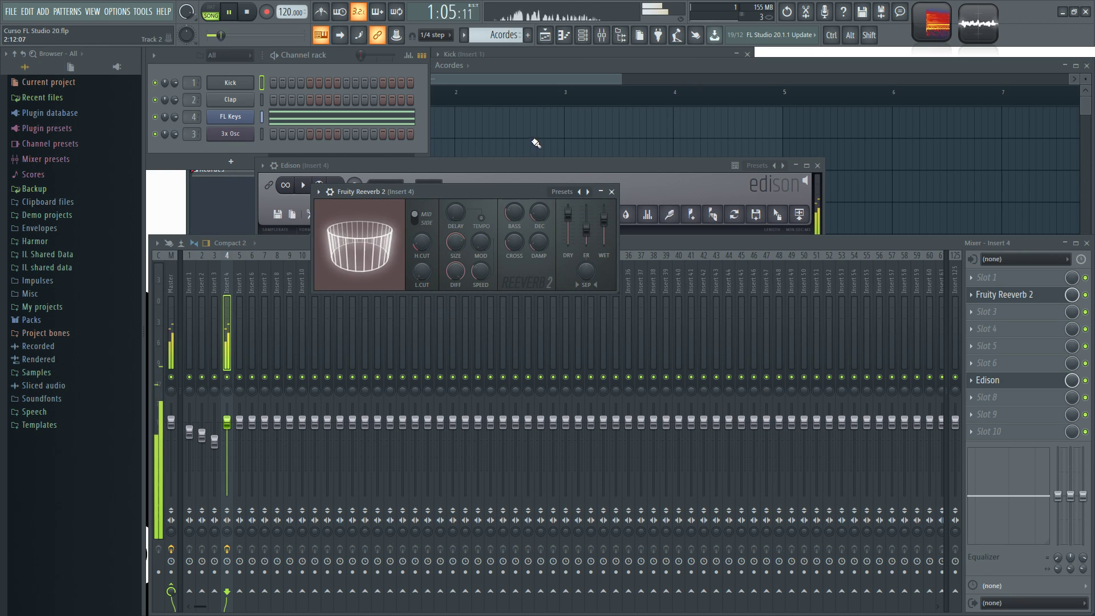
key("F5")
key("space")
left_click_drag(565, 174, 893, 215)
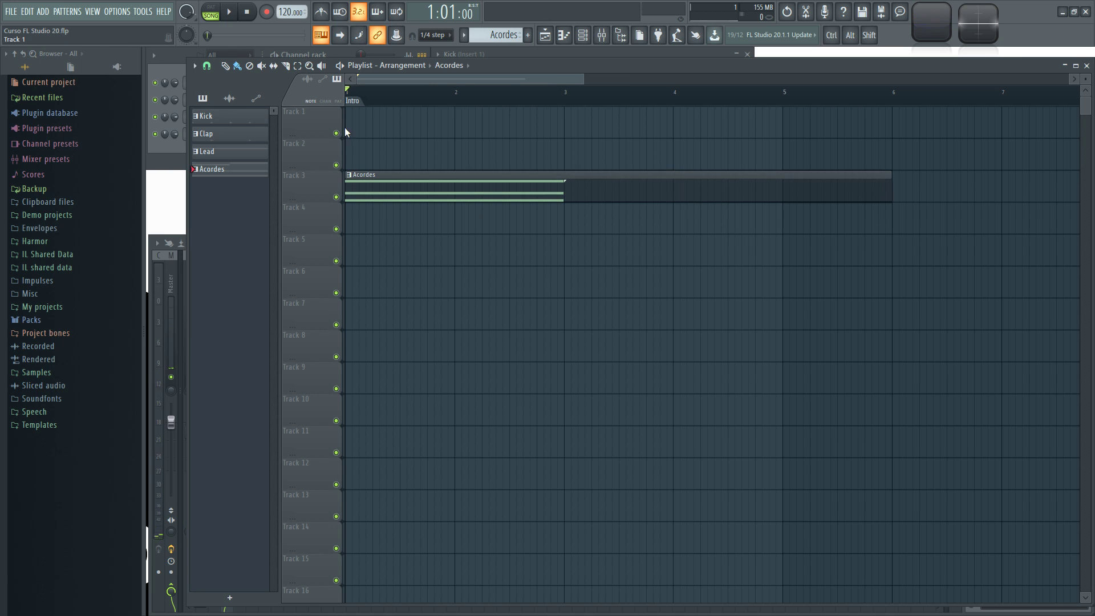
left_click(230, 20)
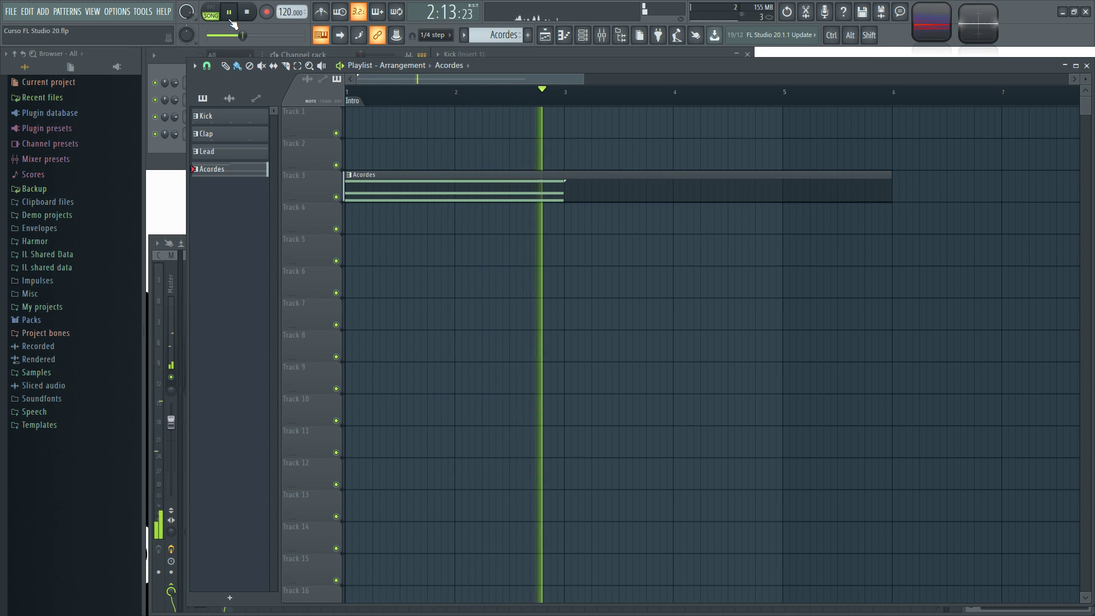
left_click(246, 16)
Step: Adjust the low cut of Fruity Reeverb 2 on Insert 4 slightly and bring the Edison window back to the front
key("ctrl+e")
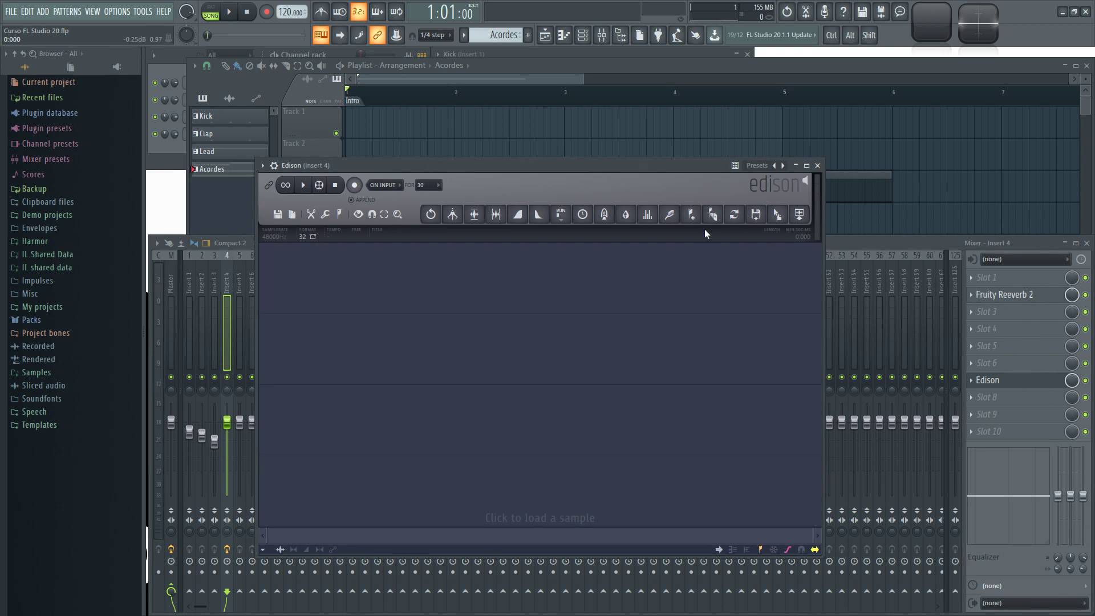
left_click_drag(582, 169, 577, 165)
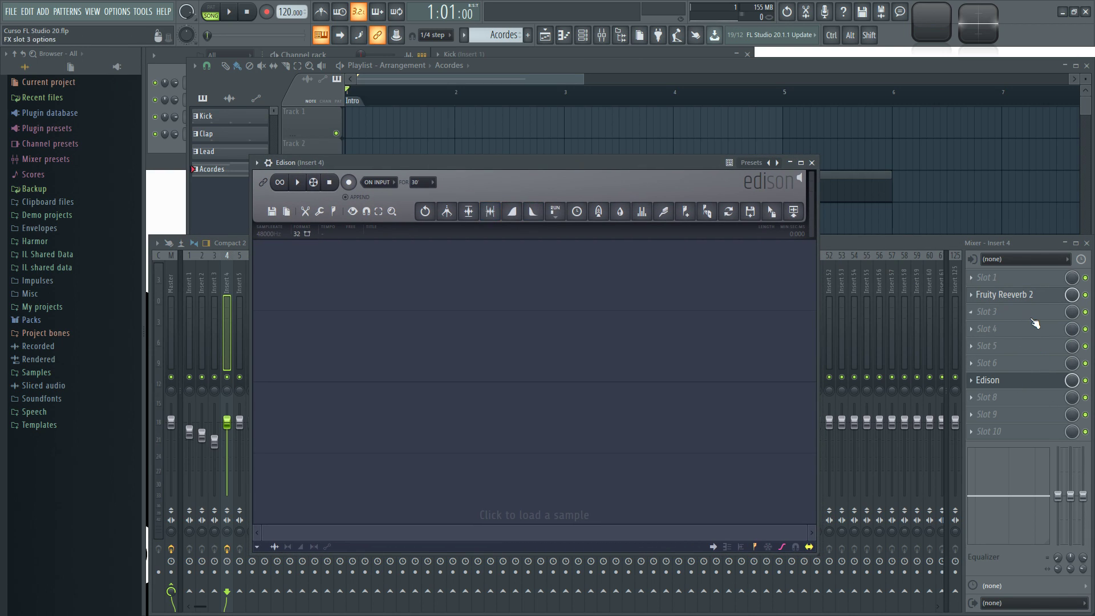
left_click(1029, 295)
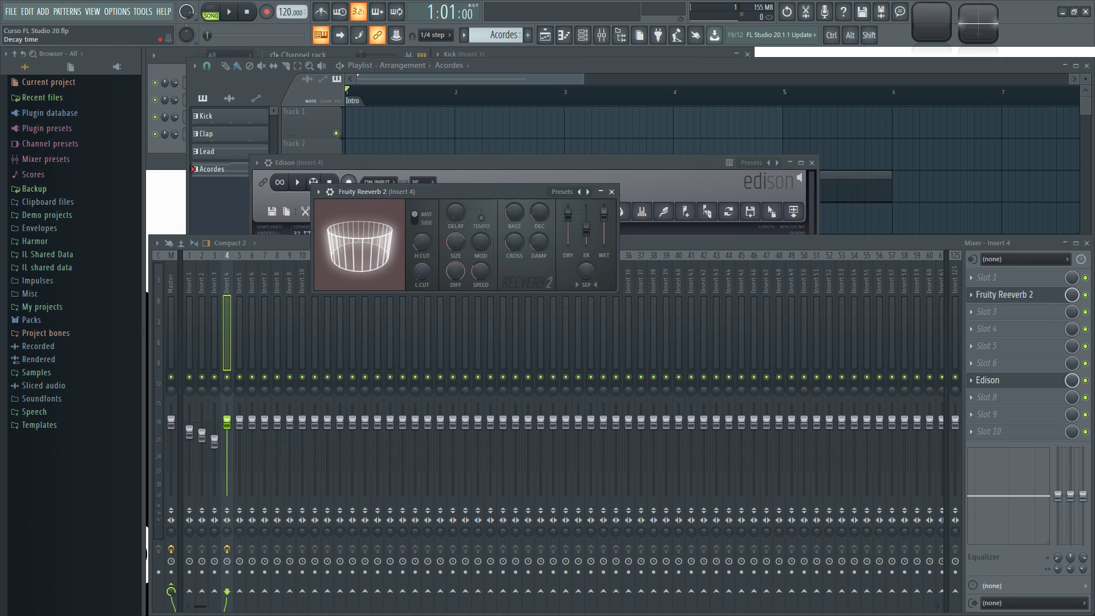
left_click_drag(421, 271, 421, 267)
left_click(614, 168)
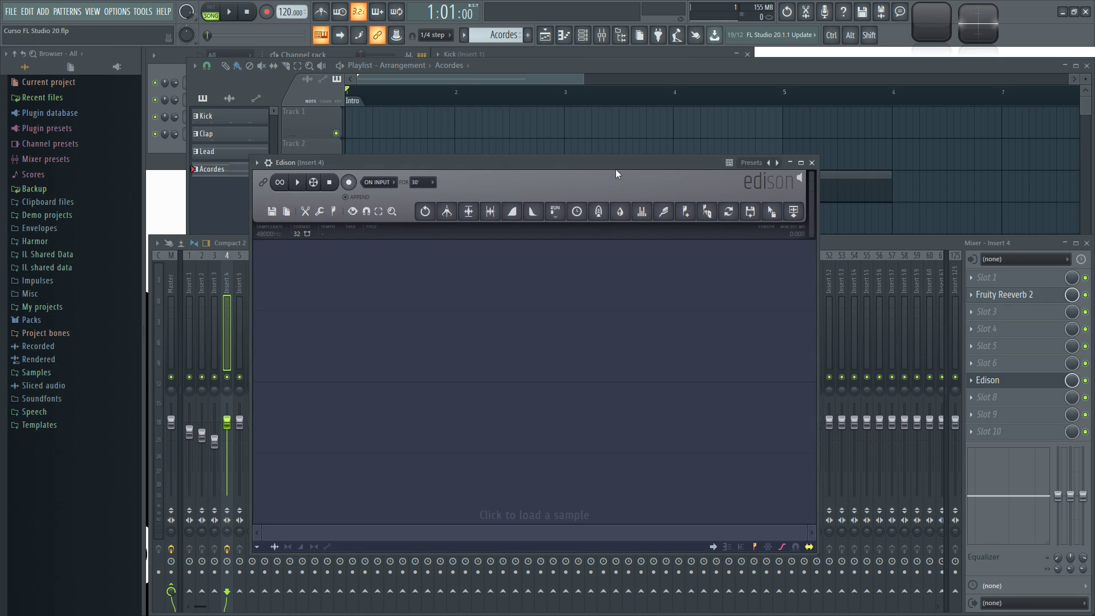
Step: Record the Acordes chords with reverb in Edison on Insert 4 and play the recording back
left_click(350, 182)
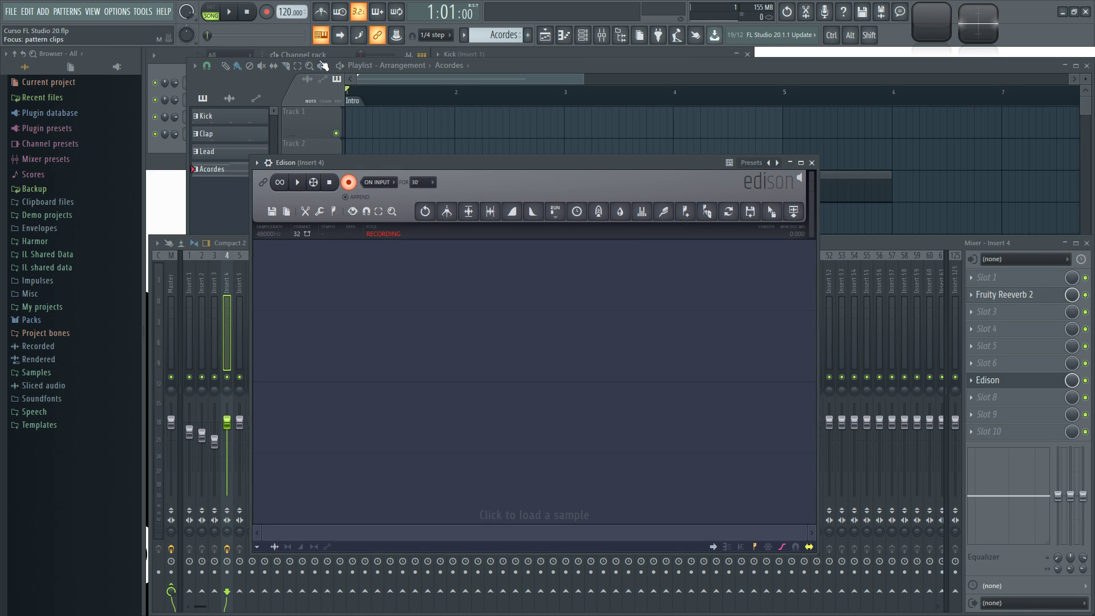
left_click(231, 13)
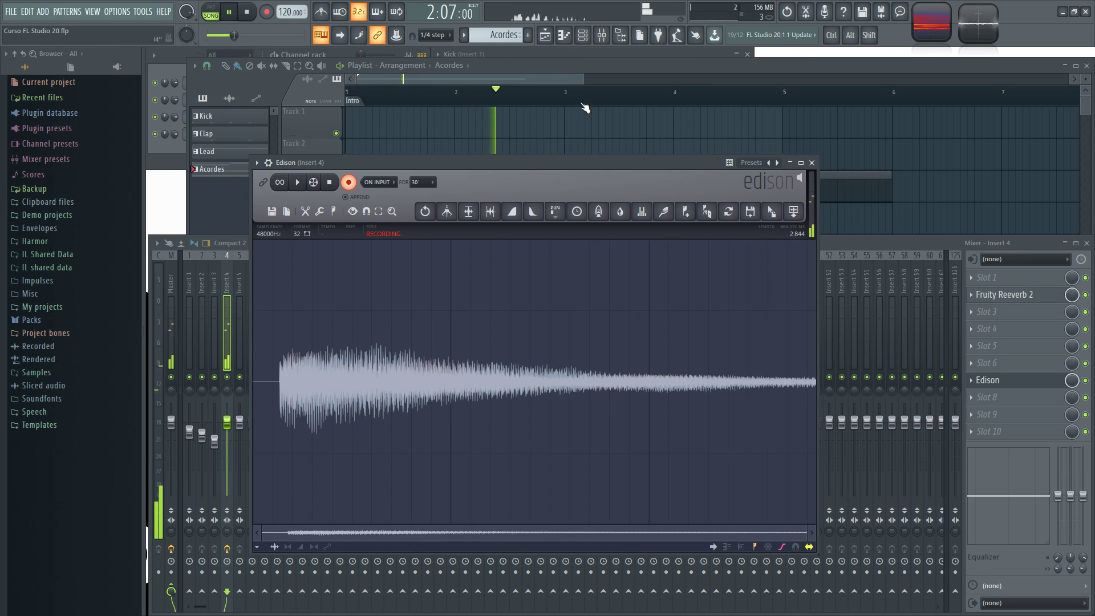
left_click_drag(576, 163, 614, 221)
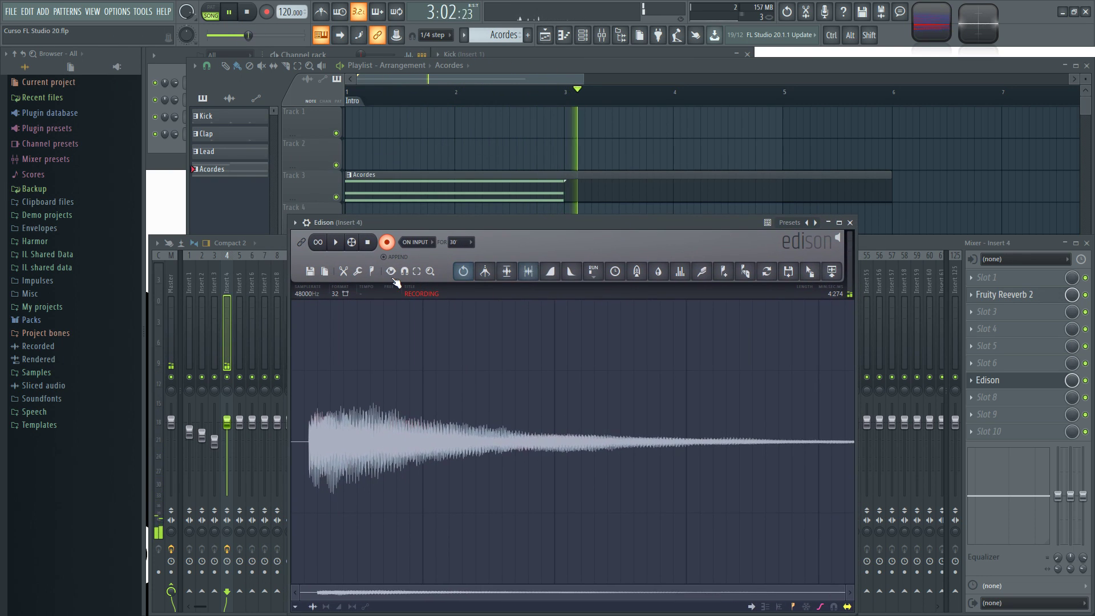
left_click(369, 243)
left_click_drag(496, 222, 486, 131)
key("space")
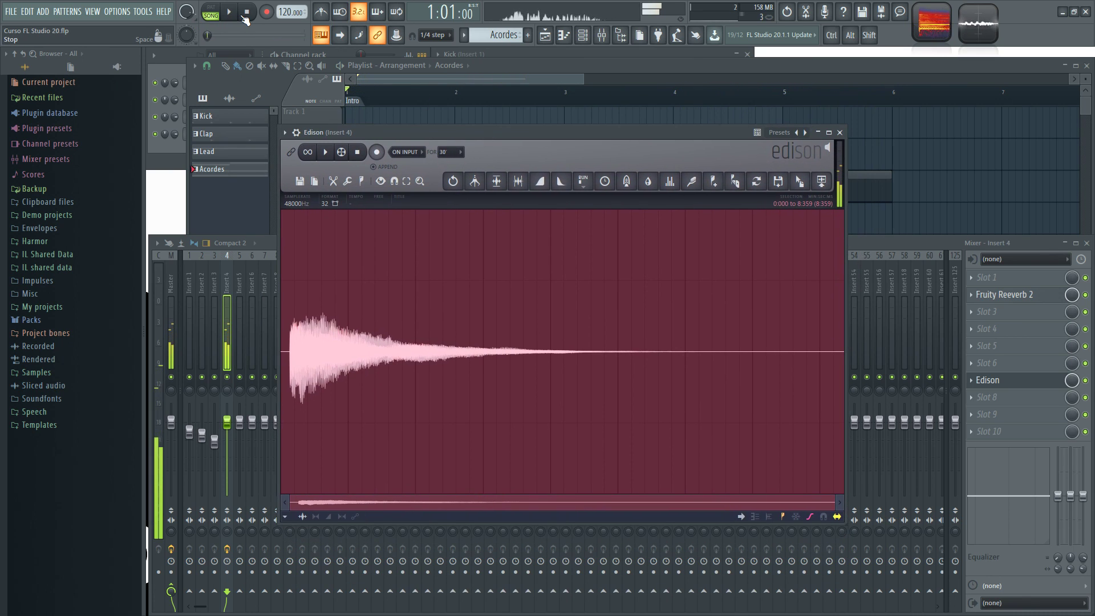
left_click_drag(398, 132, 404, 131)
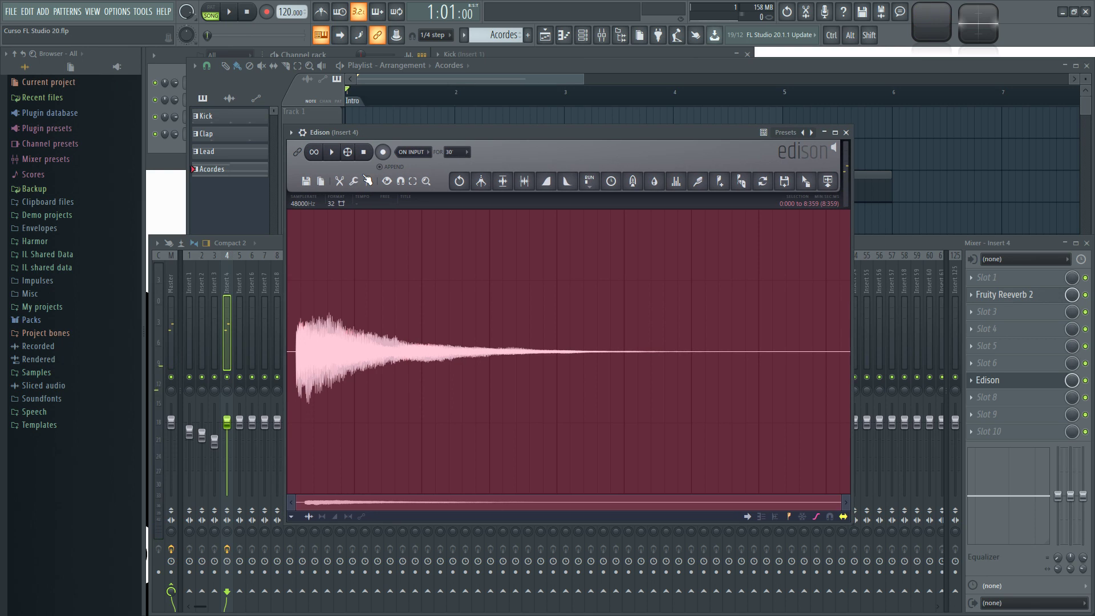
left_click(339, 152)
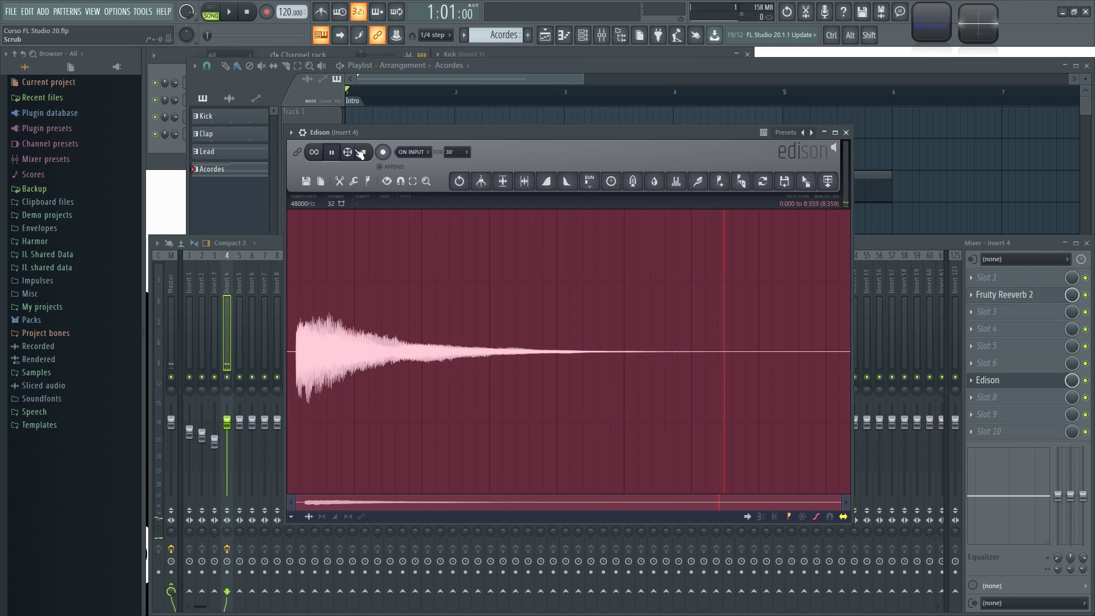
left_click(339, 153)
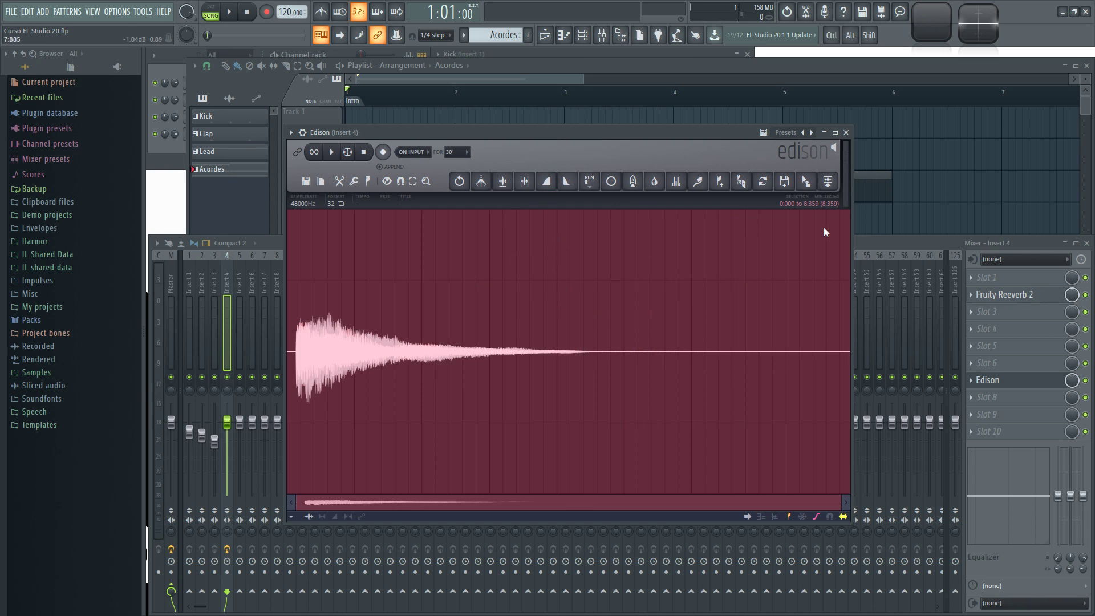
Step: Reverse the whole recording in Edison and listen to the reversed audio
left_click(339, 181)
left_click(354, 181)
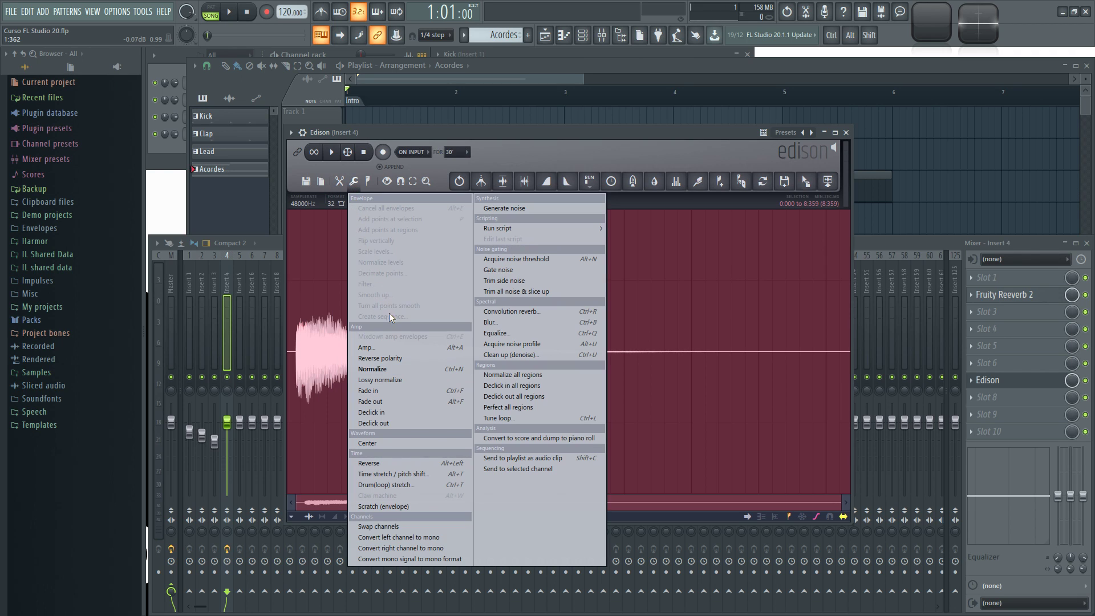
left_click(379, 463)
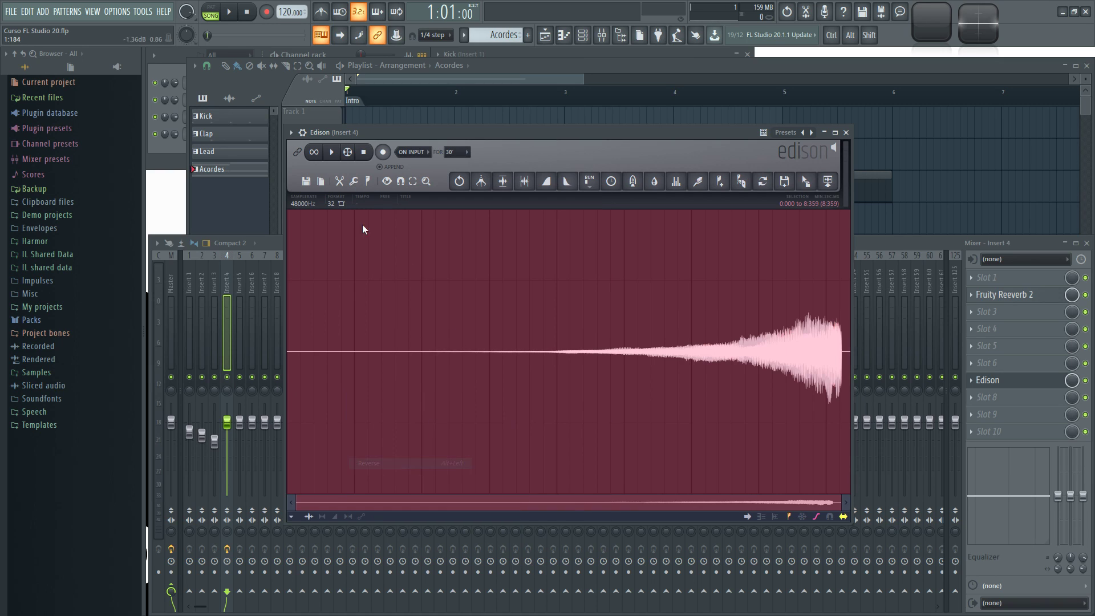
left_click(332, 153)
Step: Move Edison to slot 2 of Insert 4, ahead of Fruity Reeverb 2 in slot 4, and play the reversed audio
left_click_drag(1012, 381, 1024, 334)
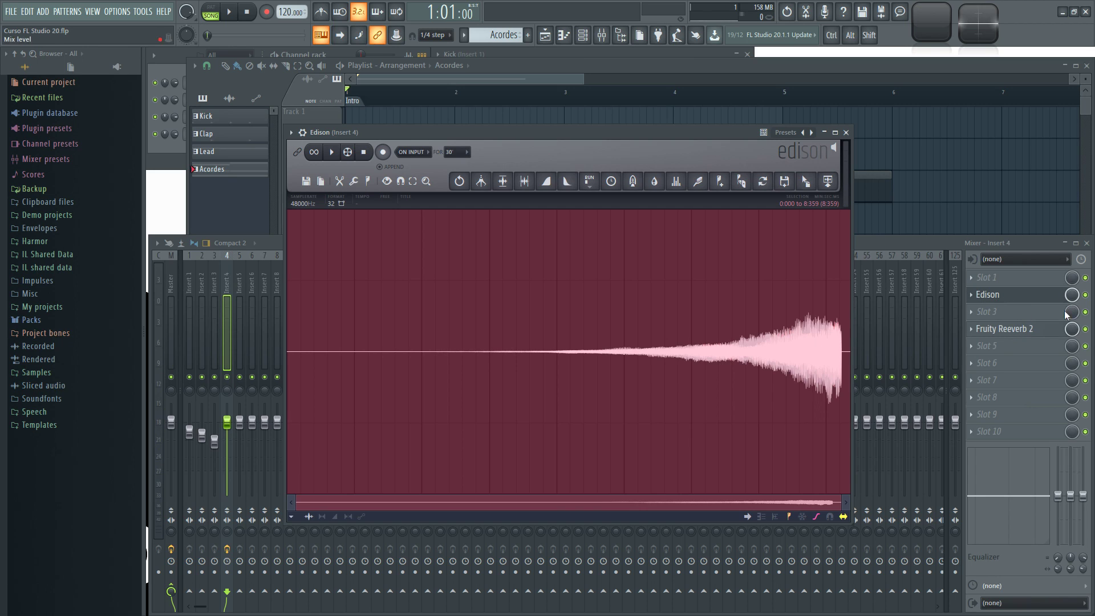
left_click(333, 154)
Step: Reposition the Edison window and delete the reversed recording from it
left_click_drag(724, 132, 709, 199)
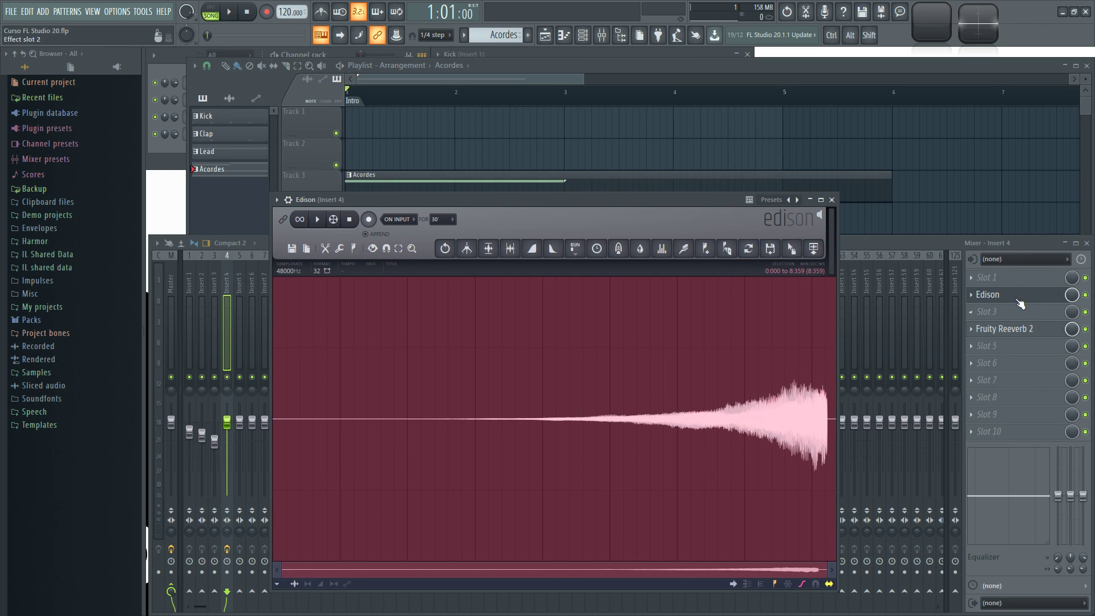
left_click_drag(680, 201, 675, 162)
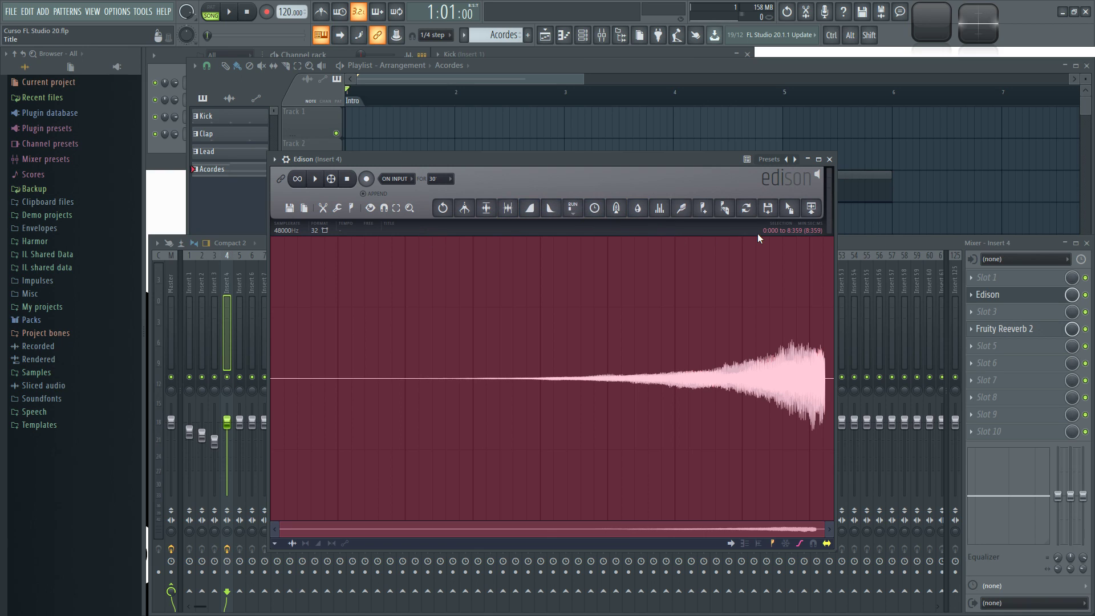
key("Delete")
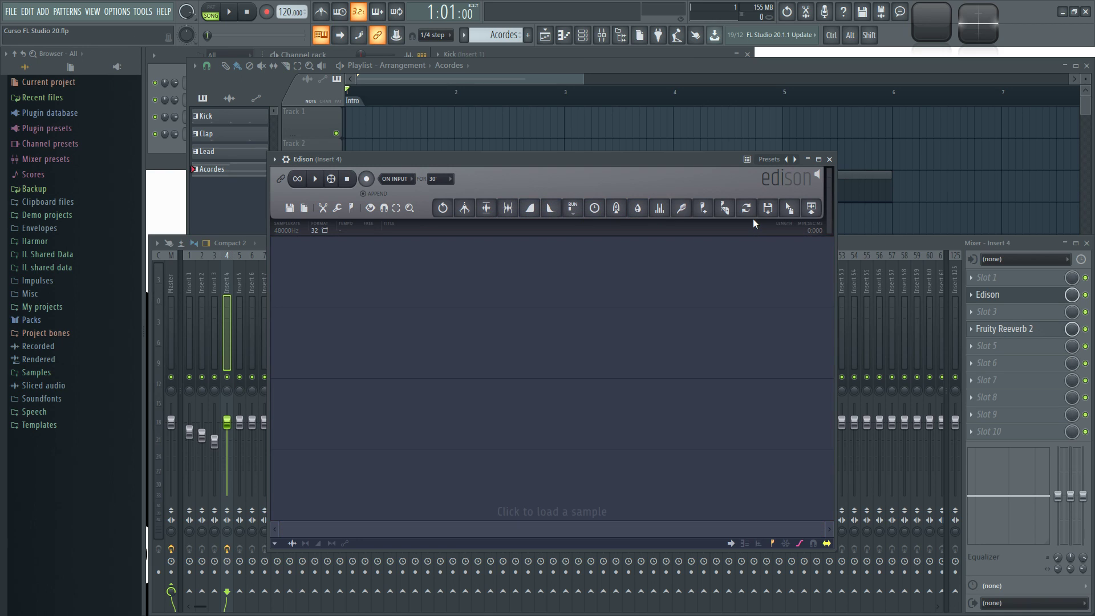
left_click_drag(757, 161, 783, 148)
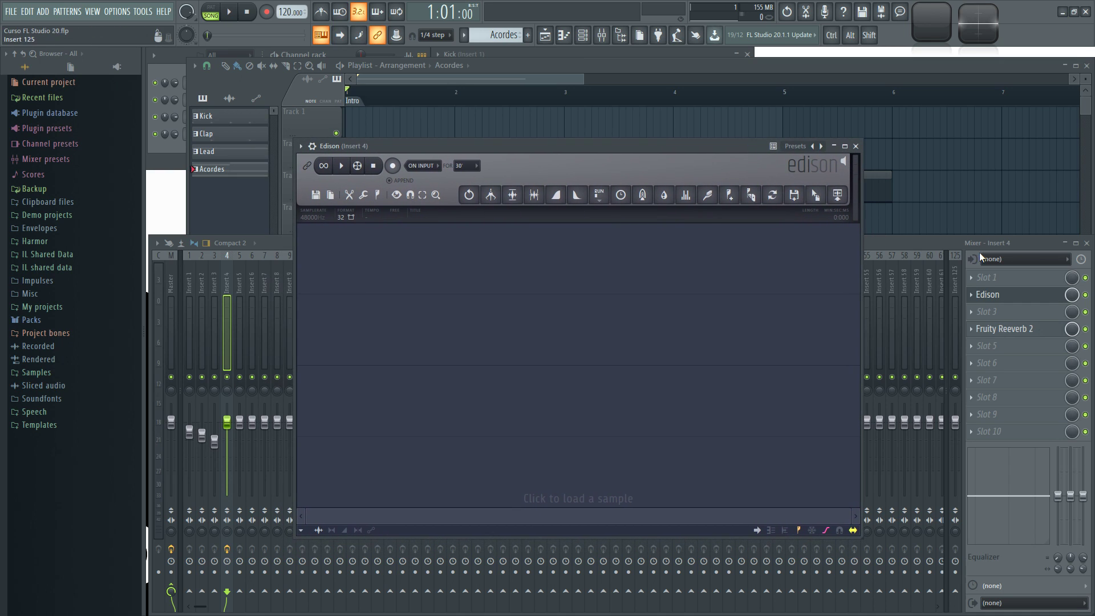
Step: Disable Fruity Reeverb 2 on Insert 4 and move it up to slot 1, ahead of Edison in slot 3
left_click(980, 244)
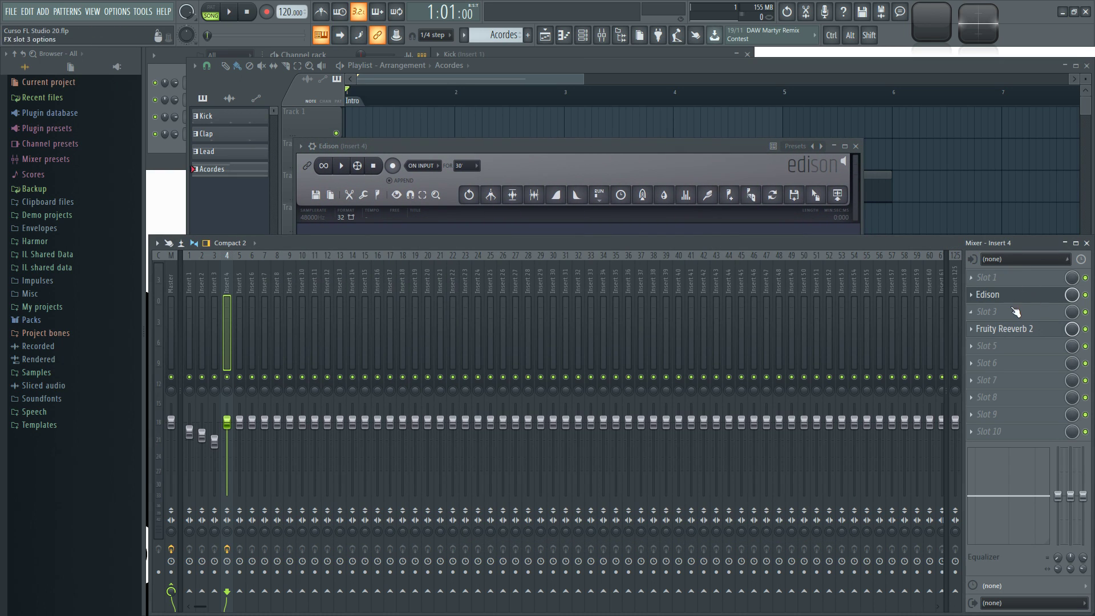
left_click(979, 332)
mouse_move(996, 344)
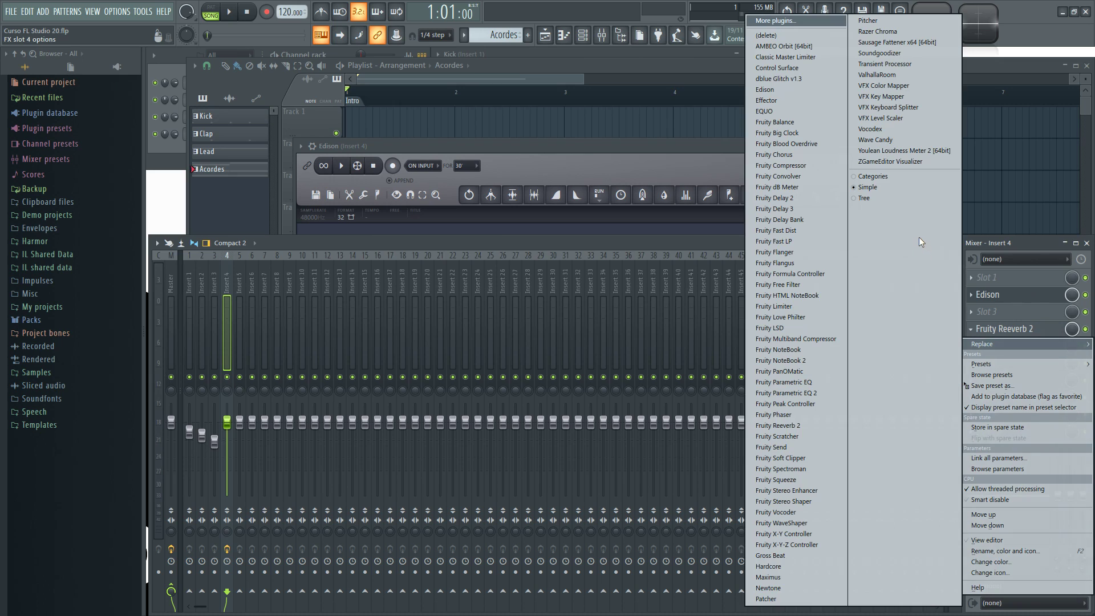
left_click(1038, 245)
left_click(1085, 329)
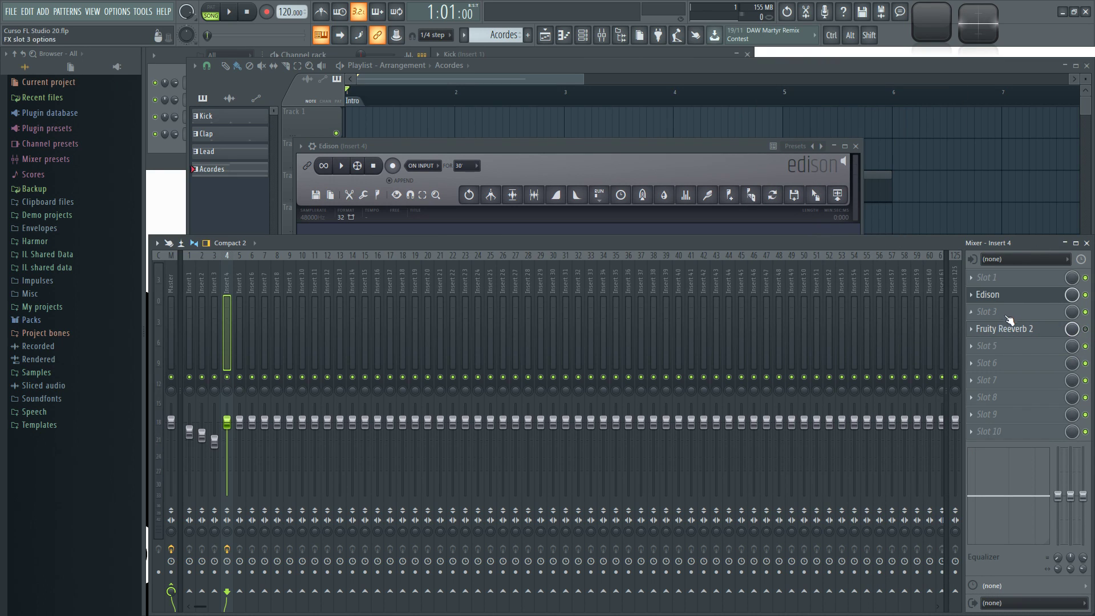
left_click_drag(1005, 333, 1005, 282)
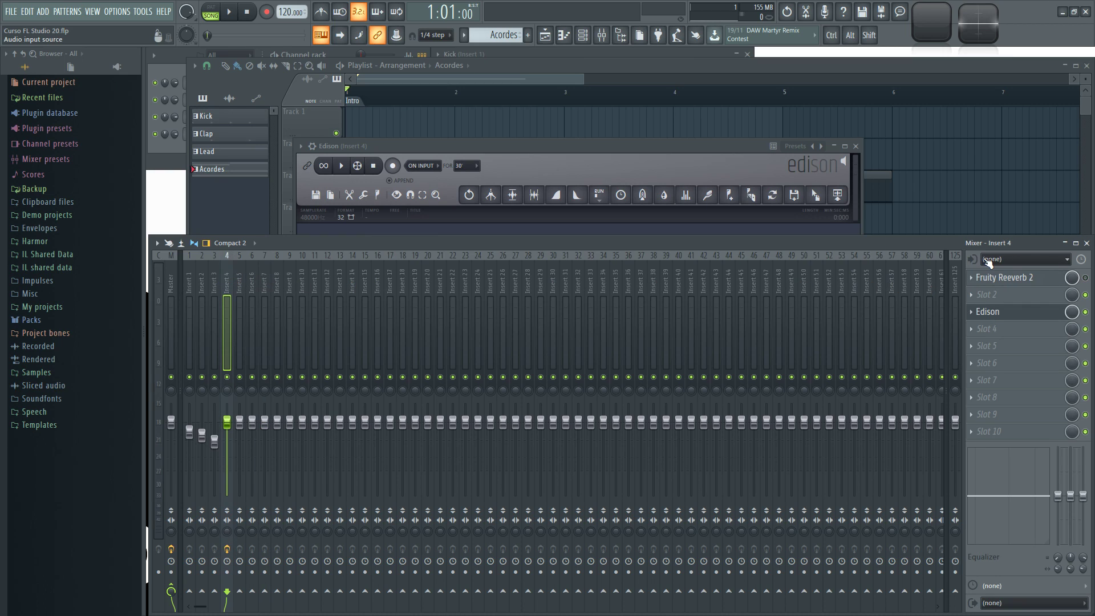
Step: Set the audio input of Insert 4 to the mono source In 1 and unmute the track to monitor it
left_click(1042, 261)
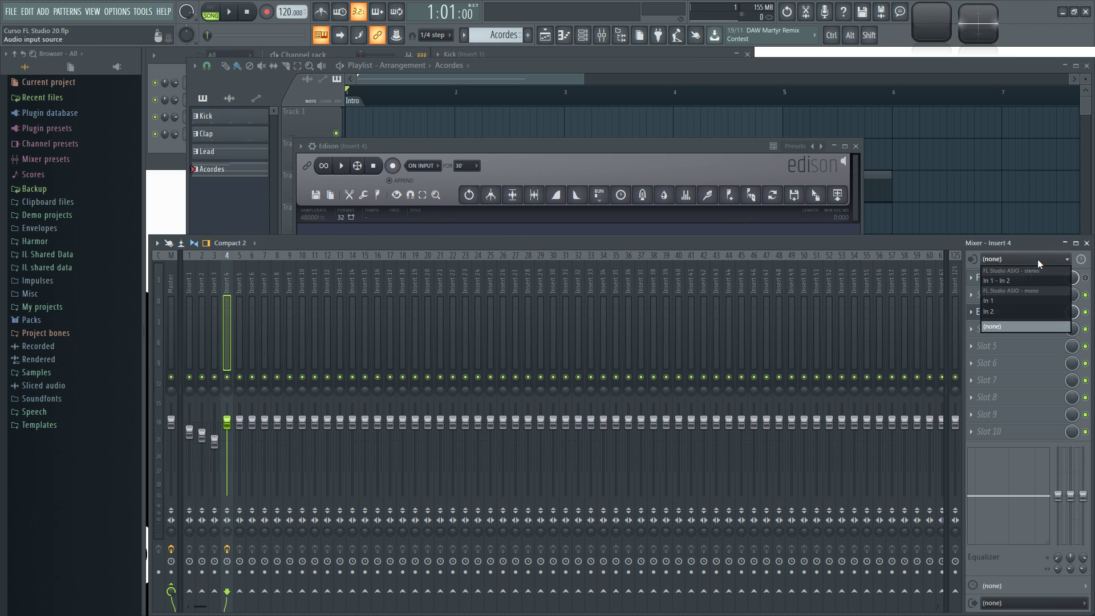
left_click(1014, 301)
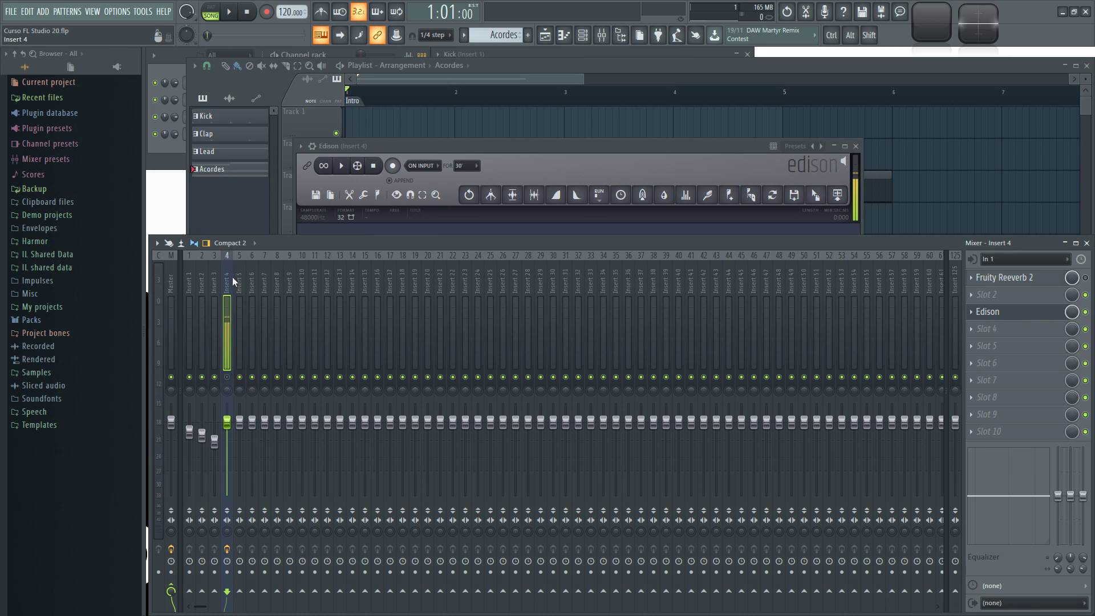
left_click(227, 378)
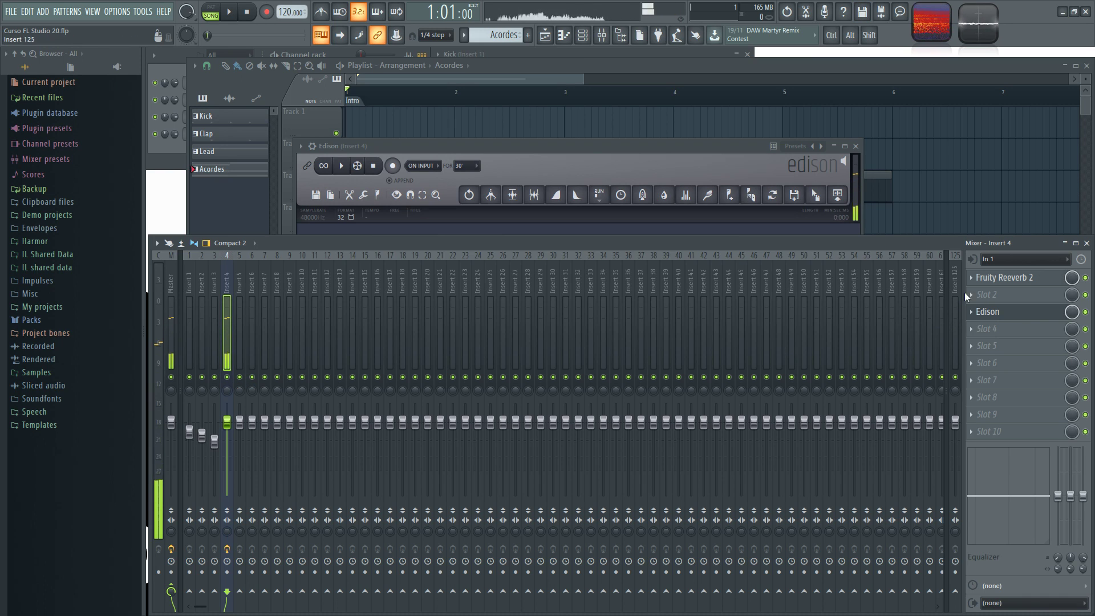
Step: Open Fruity Reeverb 2 on Insert 4, adjust its decay slightly and move its window down over the mixer
left_click(998, 277)
mouse_move(539, 212)
left_mouse_down()
mouse_move(538, 193)
mouse_move(543, 215)
left_mouse_up()
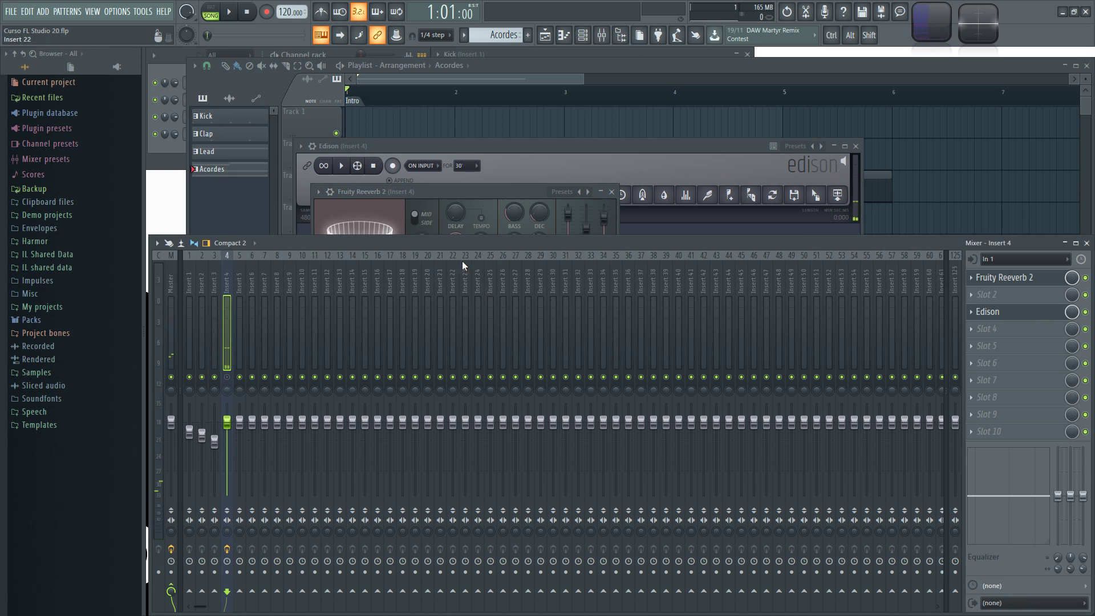
left_click_drag(512, 189, 600, 247)
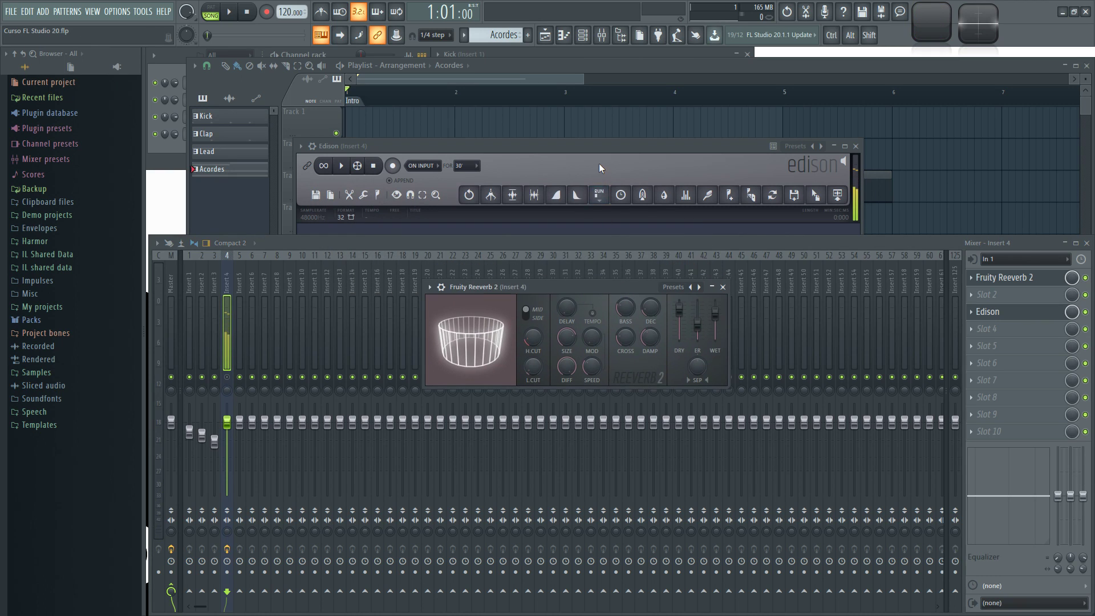
Step: Bring Edison to the front and record about 16 seconds of the In 1 input through the reverb
left_click(602, 143)
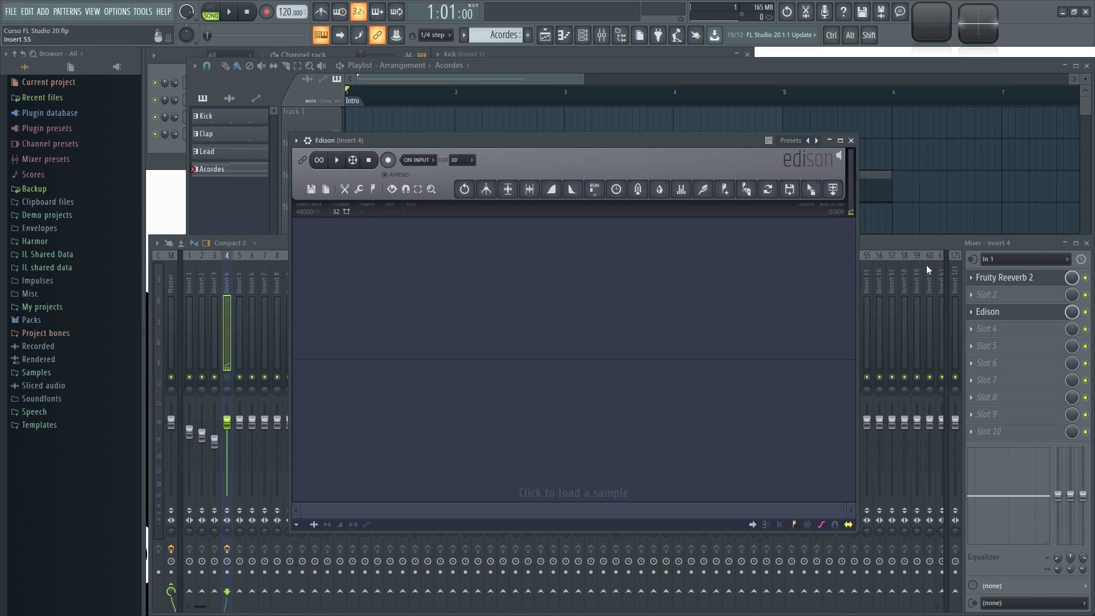
left_click(389, 161)
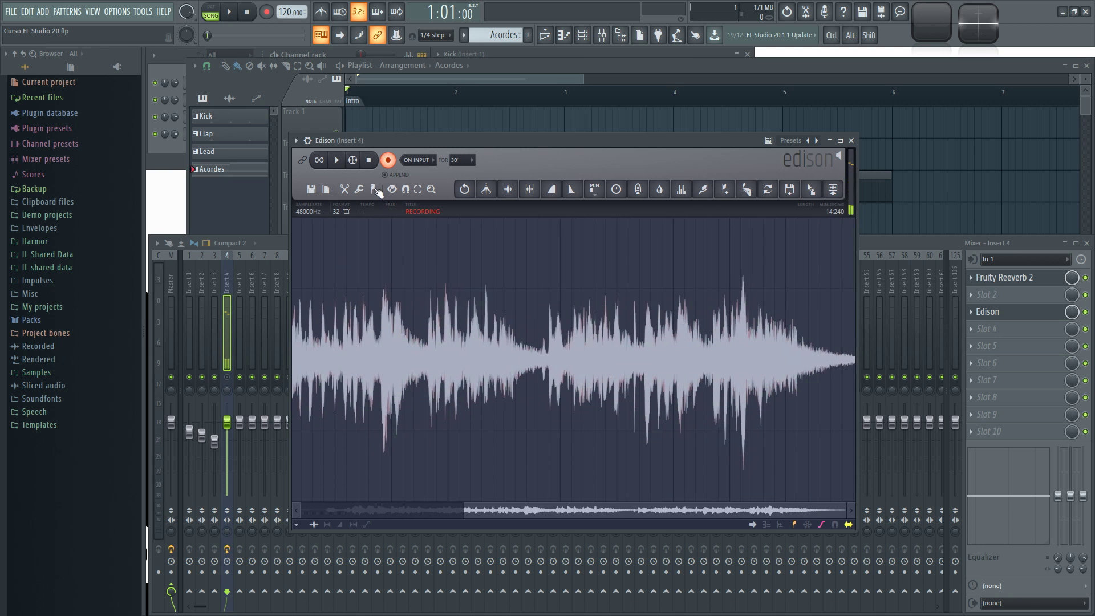
left_click(369, 160)
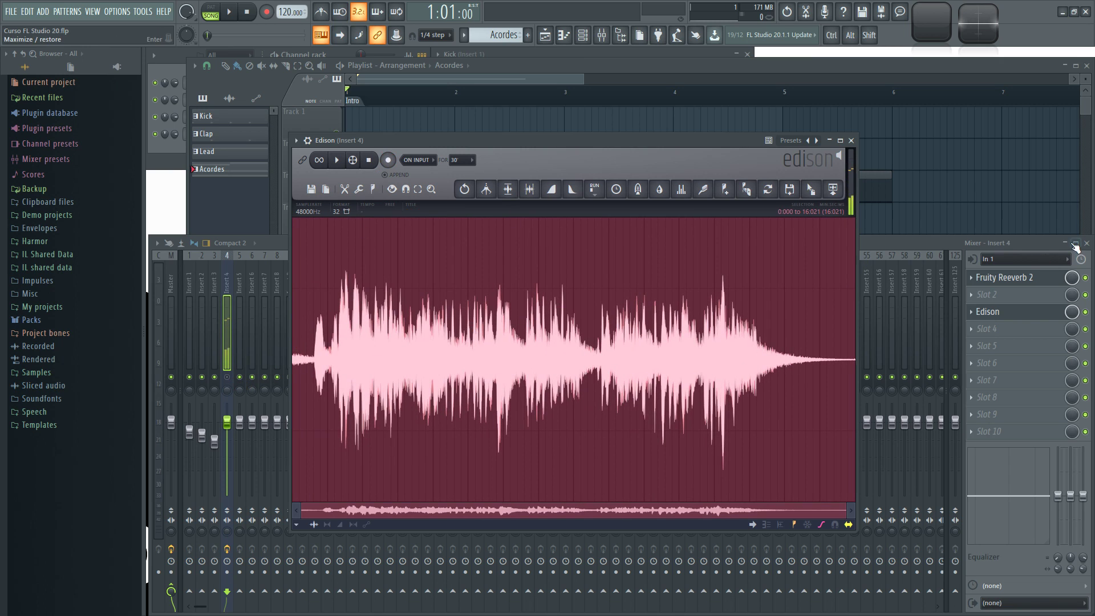
Step: Set the audio input of Insert 4 to (none) and bring Edison back to the front
left_click(1014, 259)
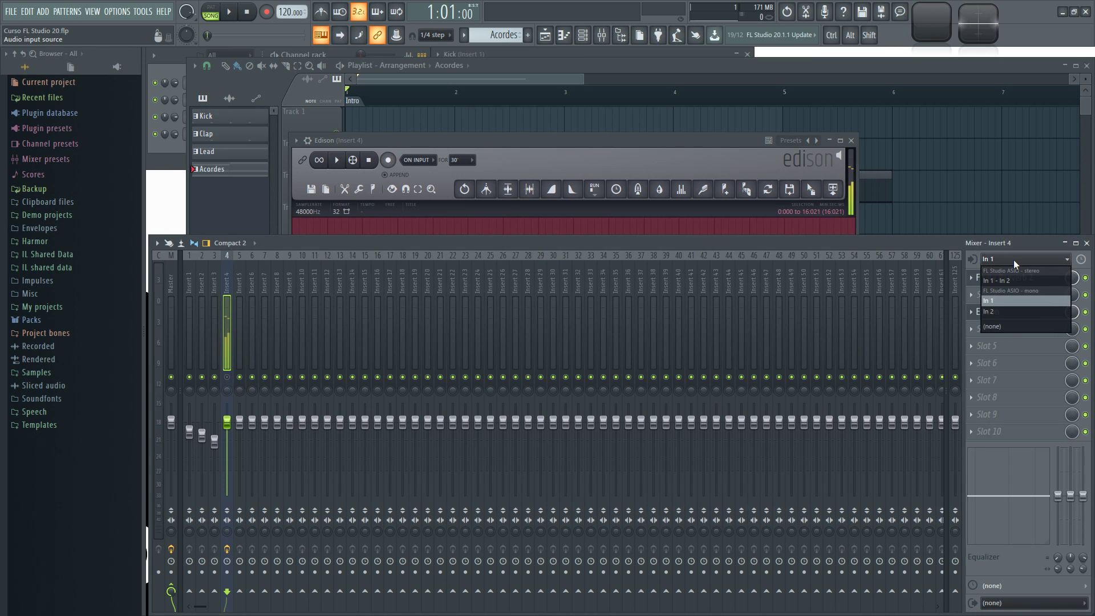
left_click(999, 328)
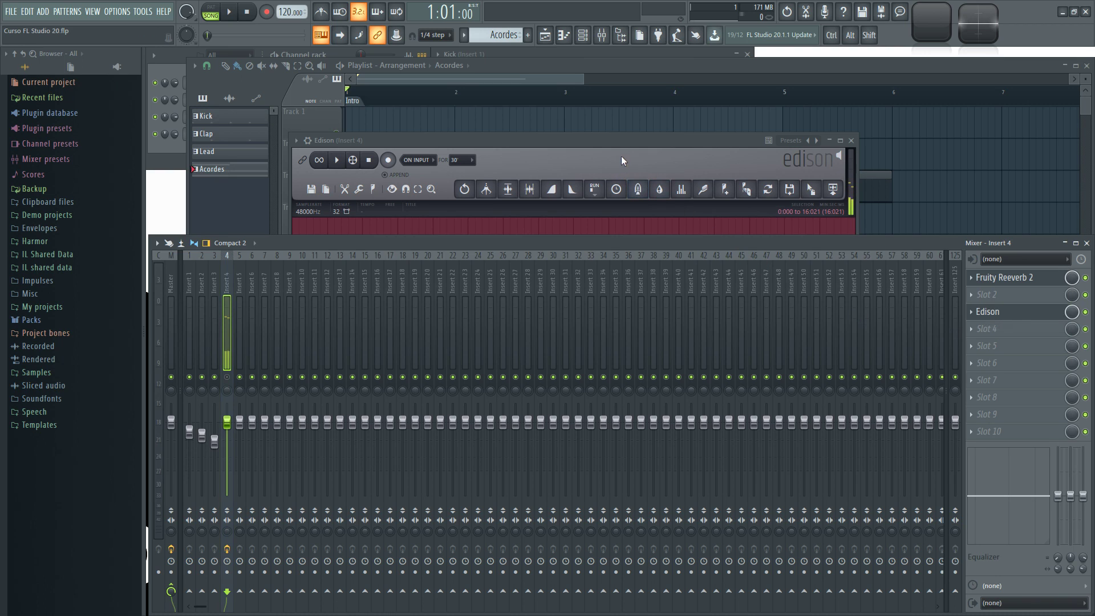
left_click(626, 141)
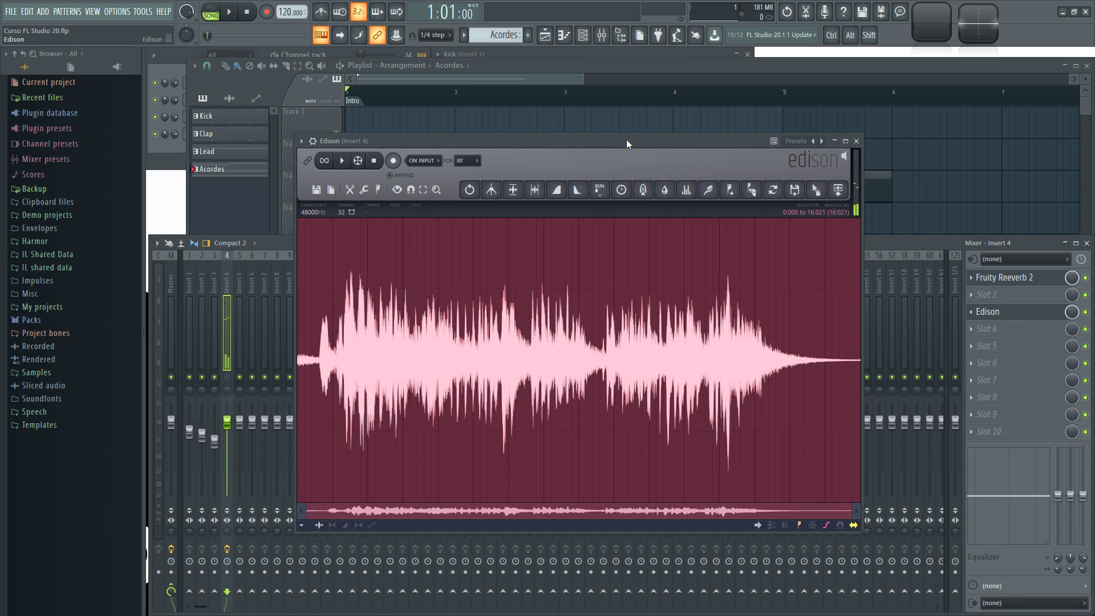
Step: Unmute Insert 4 and play the recorded input in Edison, stopping playback after listening
left_click(231, 383)
left_click(342, 160)
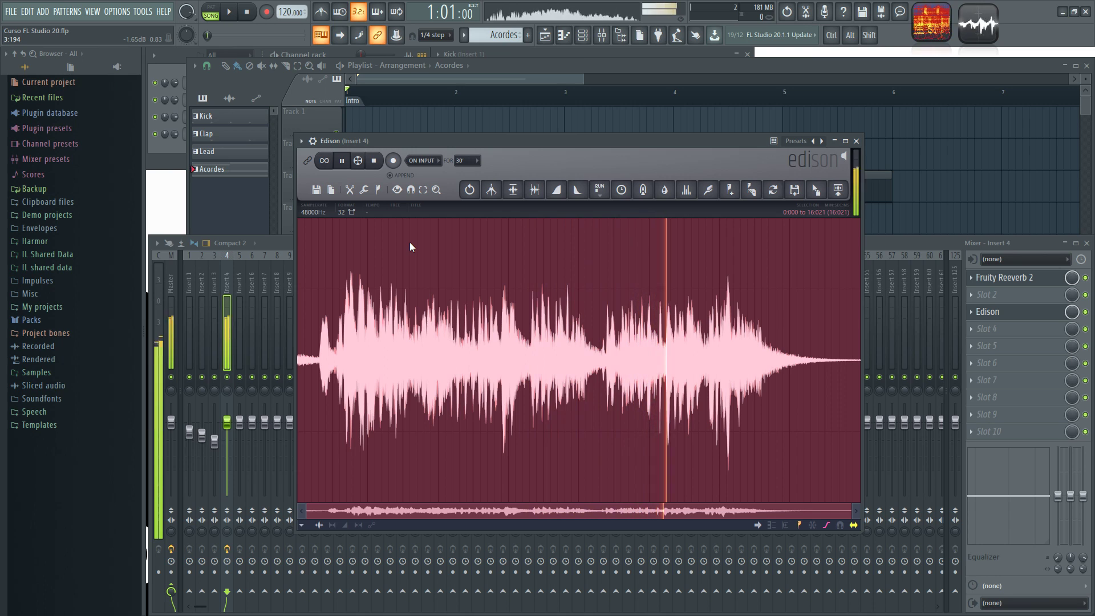
left_click(376, 162)
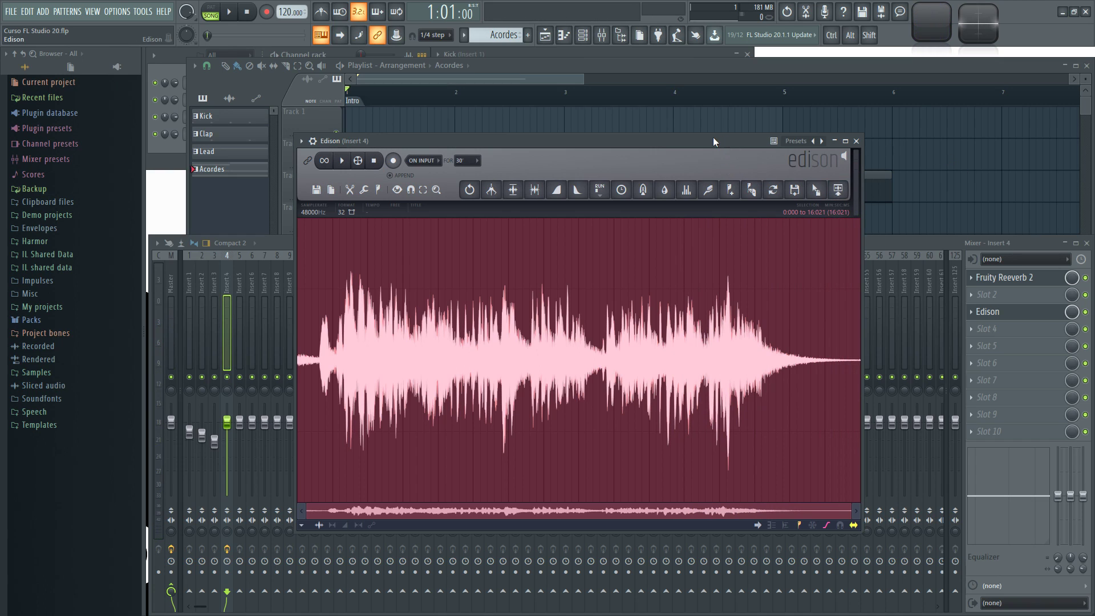
Step: Delete the recording from Edison and move Edison to slot 1 of Insert 4, ahead of Fruity Reeverb 2 in slot 3
key("Delete")
left_click_drag(742, 140, 723, 139)
left_click(912, 244)
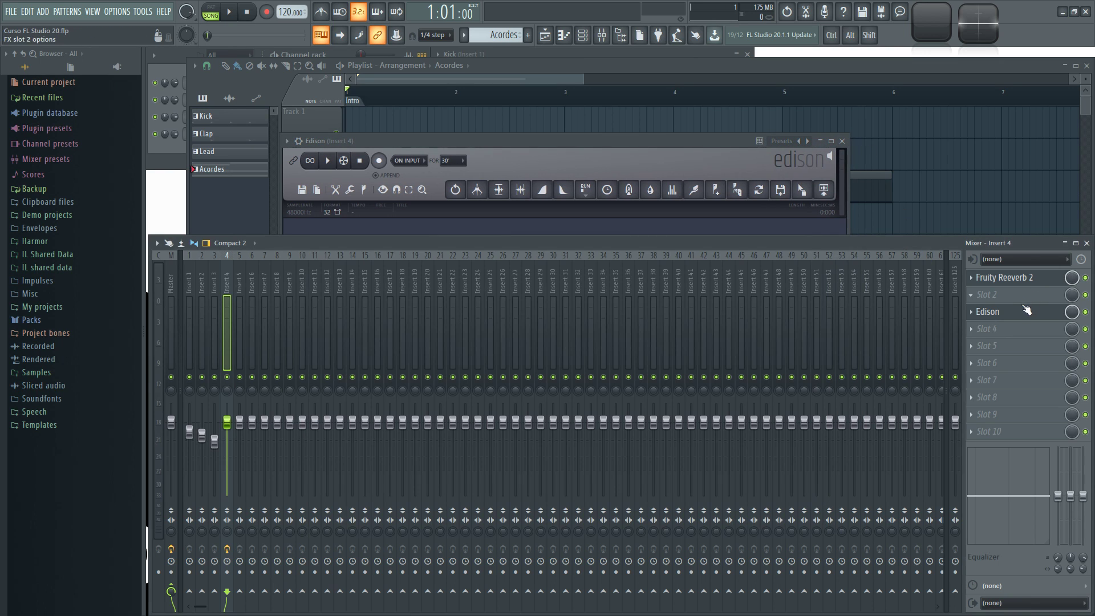
left_click_drag(1021, 315, 1000, 283)
Step: Assign In 1 as the audio input of Insert 4, mute the track and unmute it to hear the input
left_click(1020, 260)
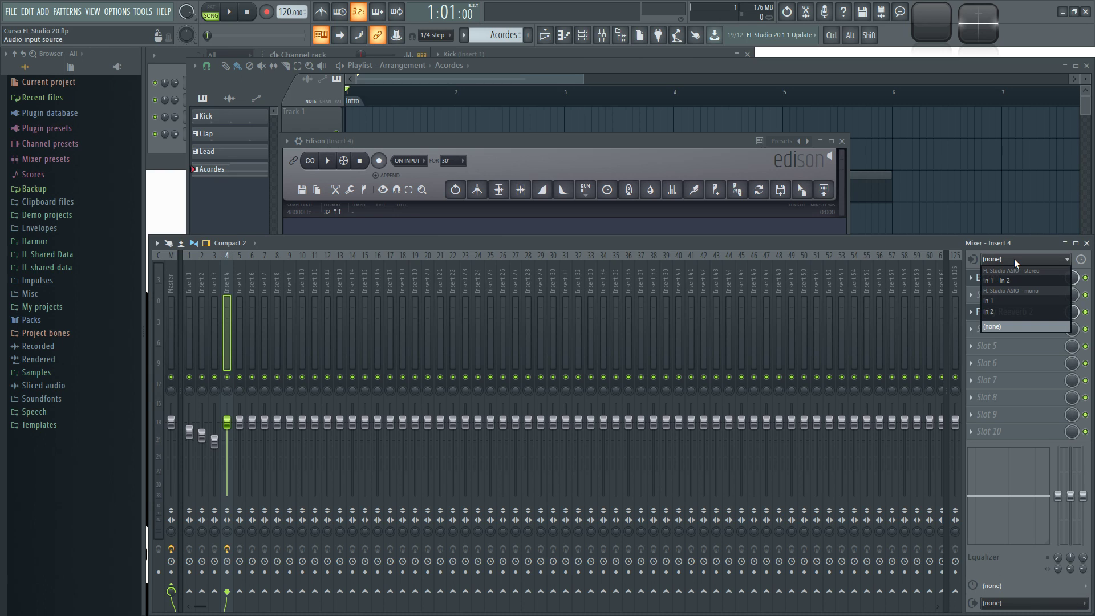
left_click(1001, 295)
left_click(227, 377)
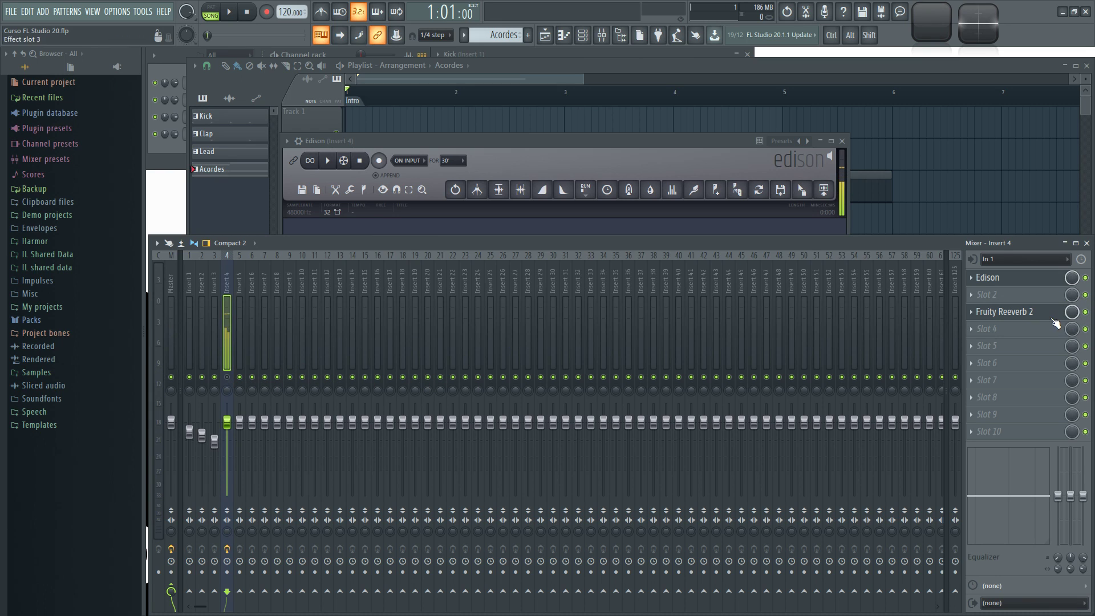
left_click(227, 377)
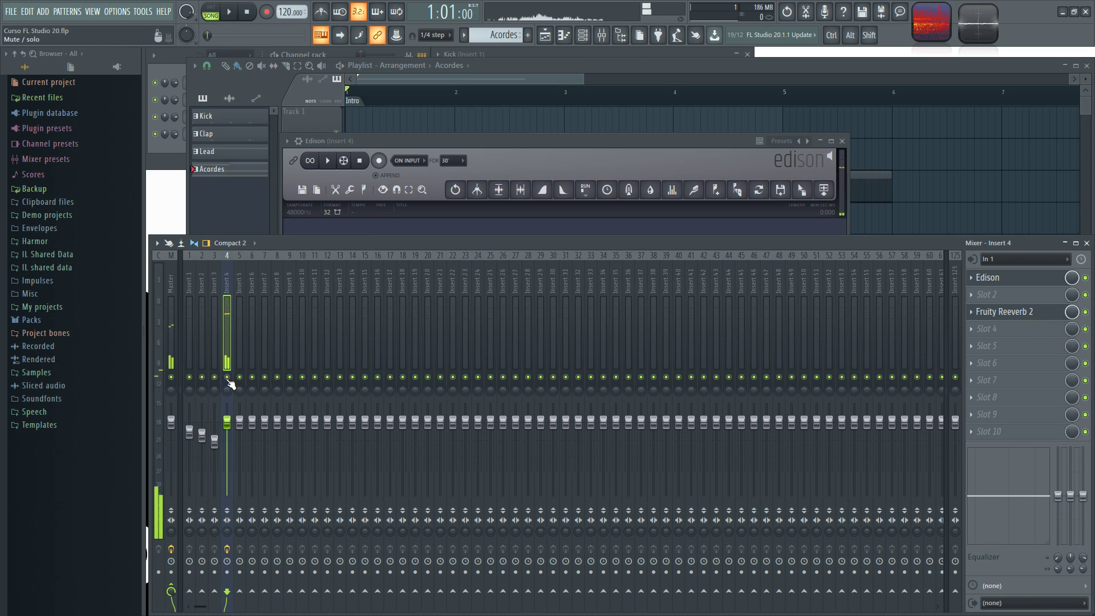
Step: Record the In 1 input in Edison, muting Insert 4 partway through, and unmute the track after stopping the recording
left_click(378, 160)
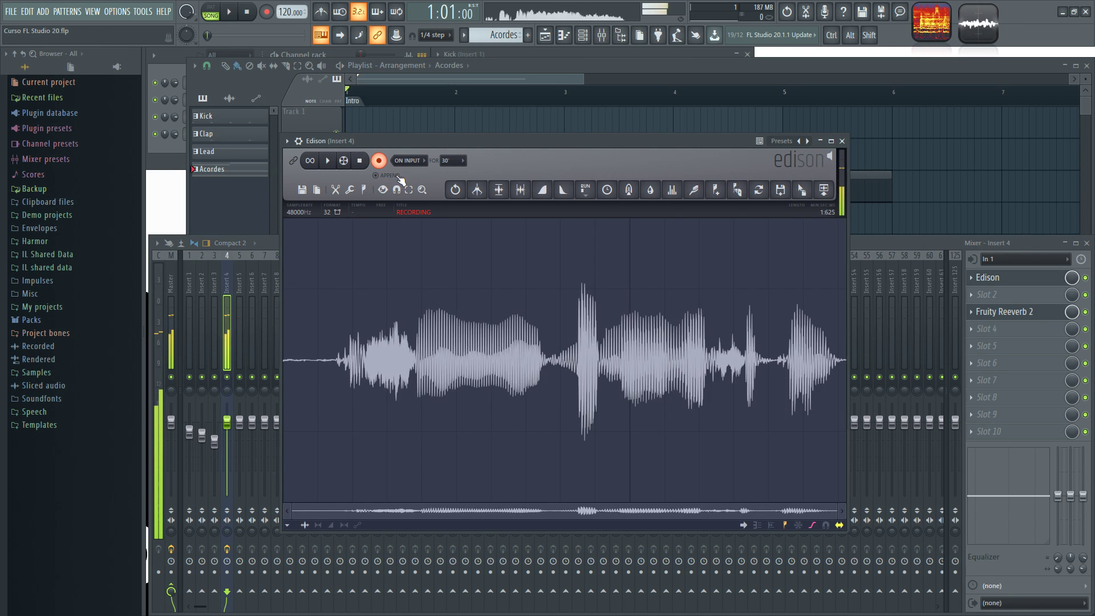
left_click(227, 377)
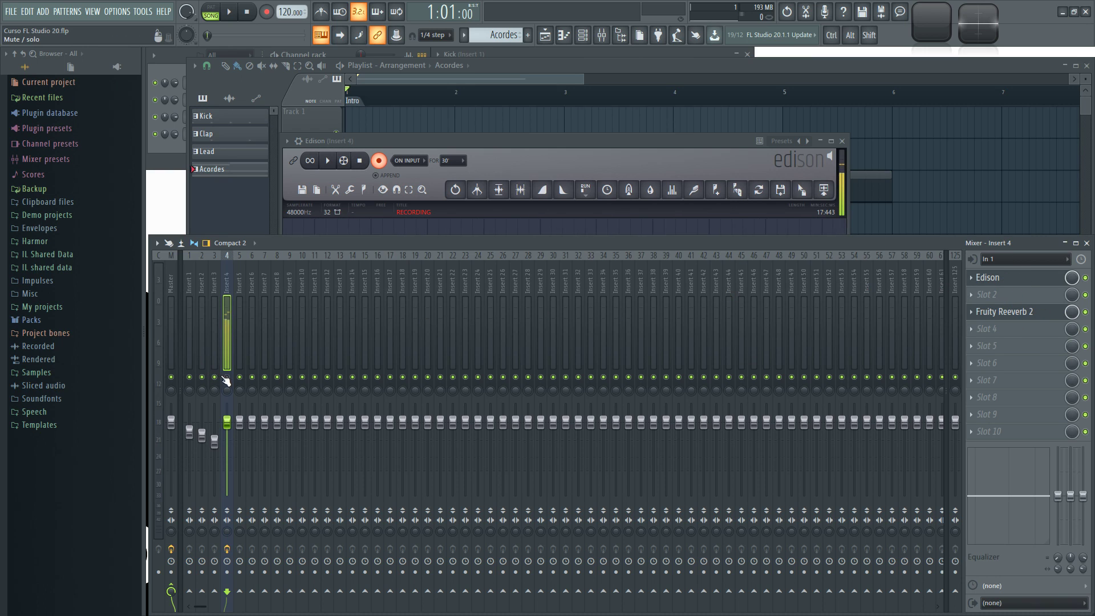
left_click(357, 163)
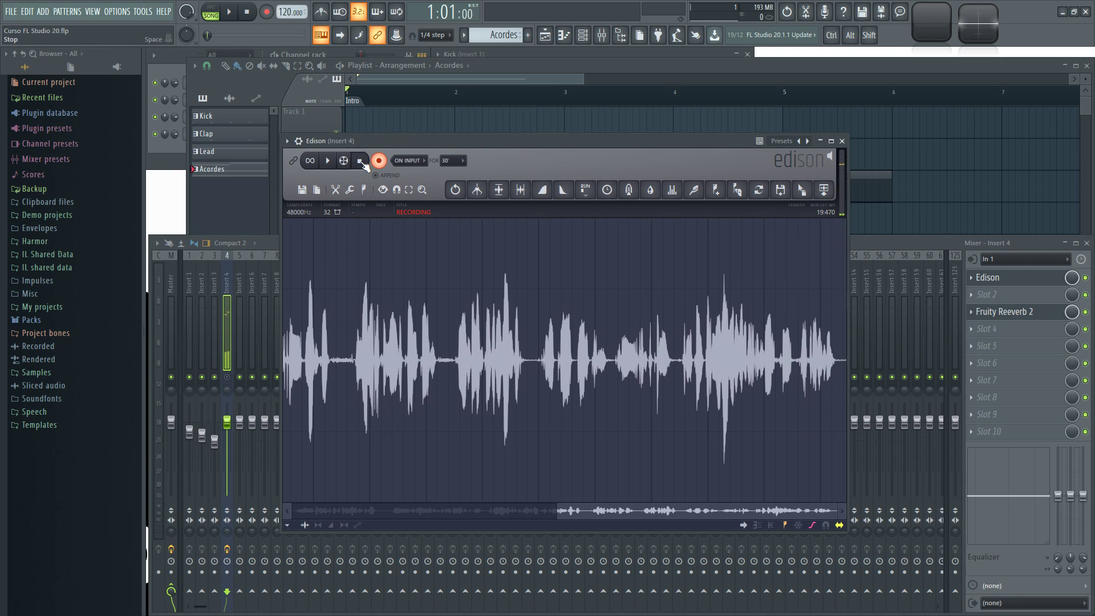
left_click(228, 371)
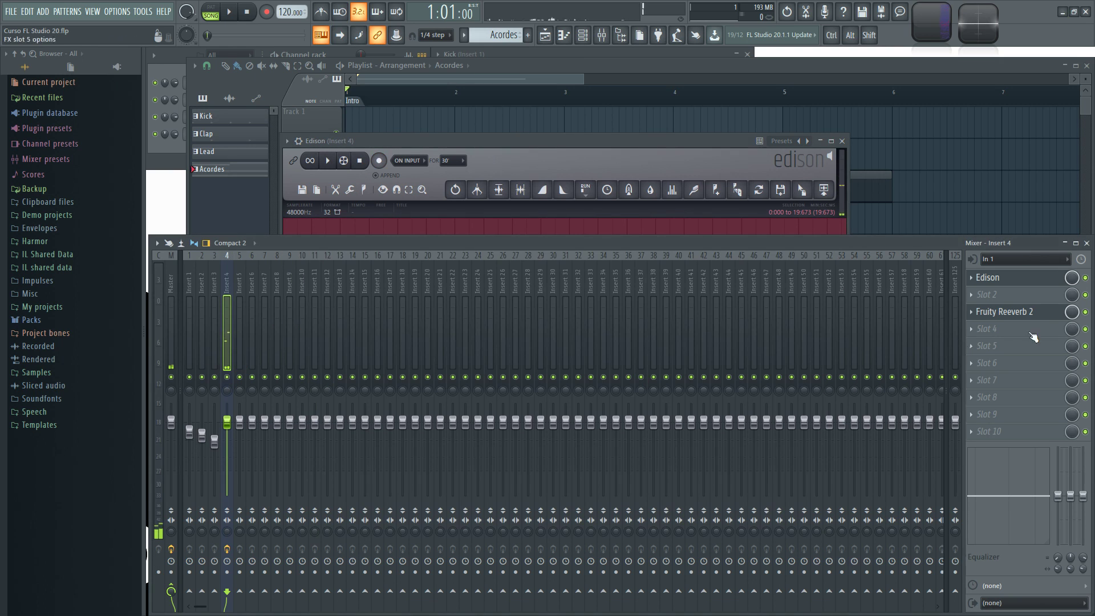
Step: Set the audio input of Insert 4 to (none) and bypass Fruity Reeverb 2 in slot 3
left_click(1022, 260)
left_click(992, 326)
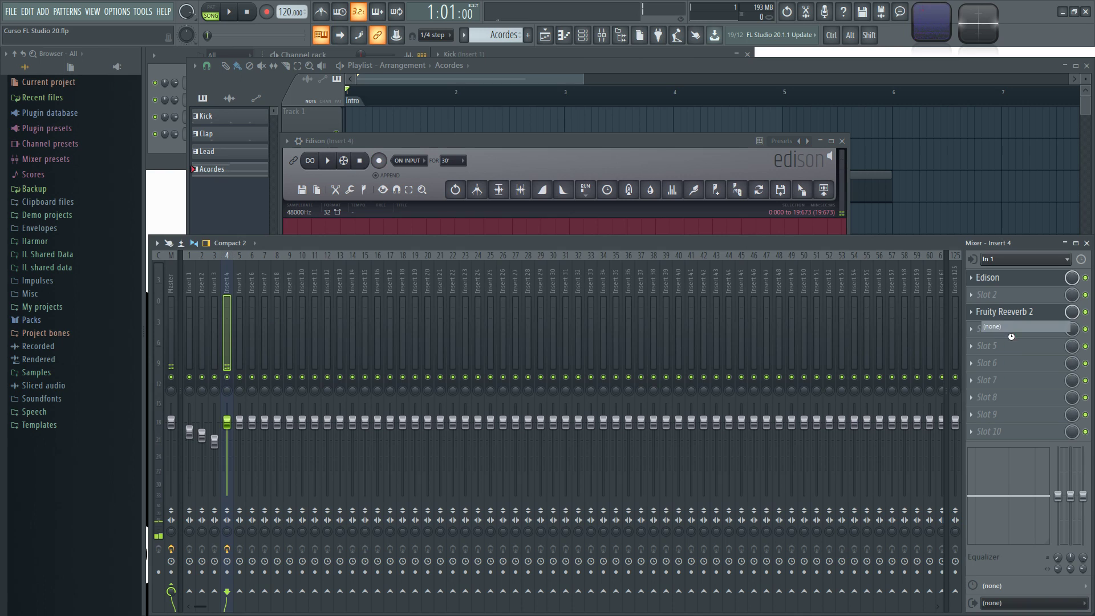
left_click(1085, 312)
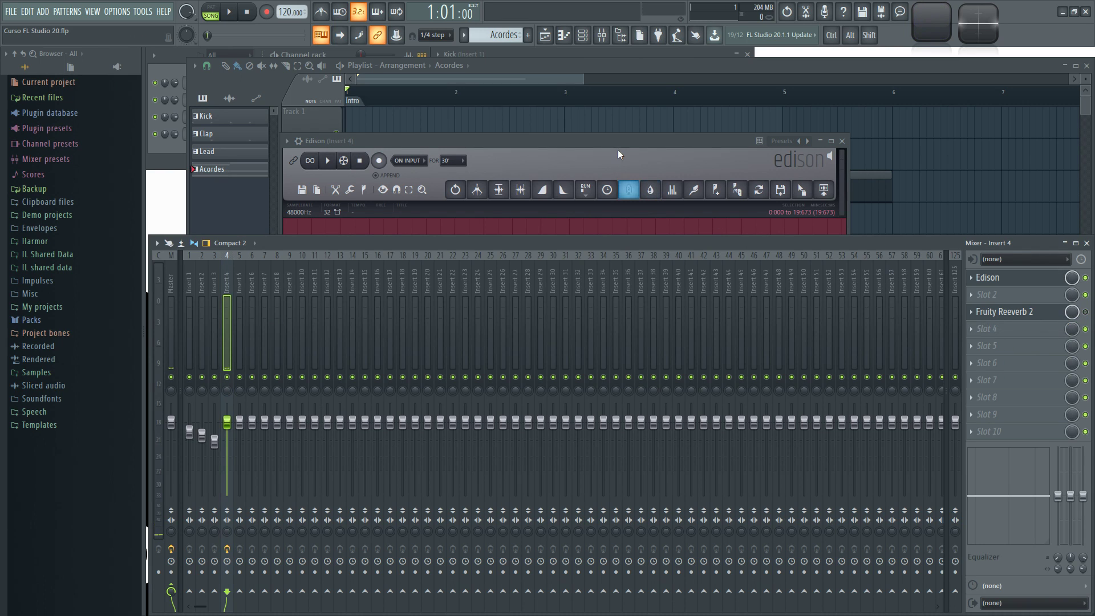
Step: Bring Edison to the front and play back the new voice recording, stopping it after listening
left_click_drag(618, 143, 628, 136)
left_click(339, 154)
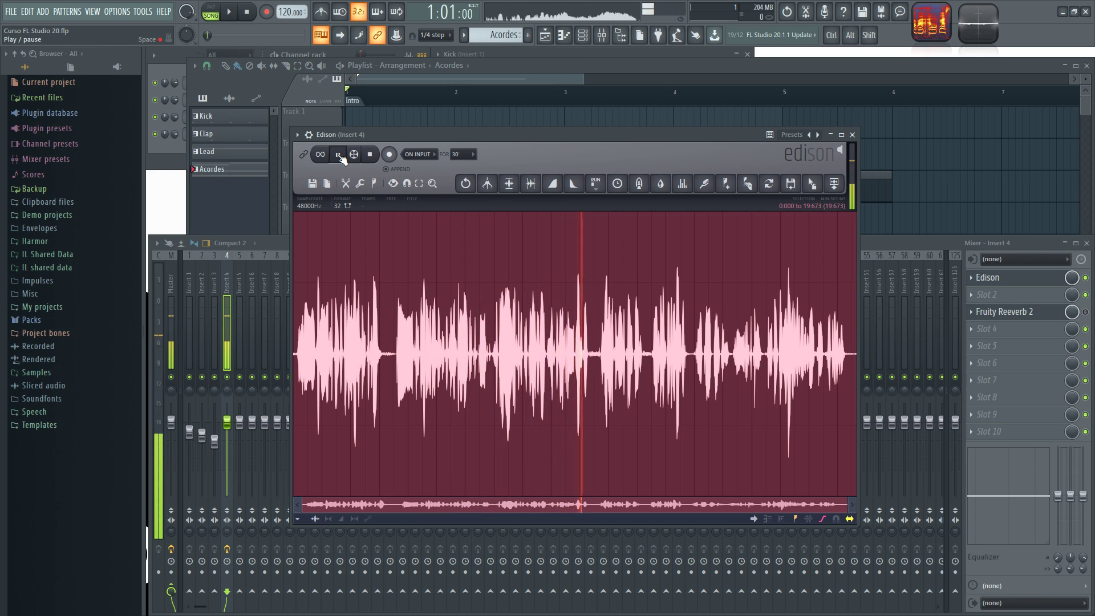
left_click(375, 156)
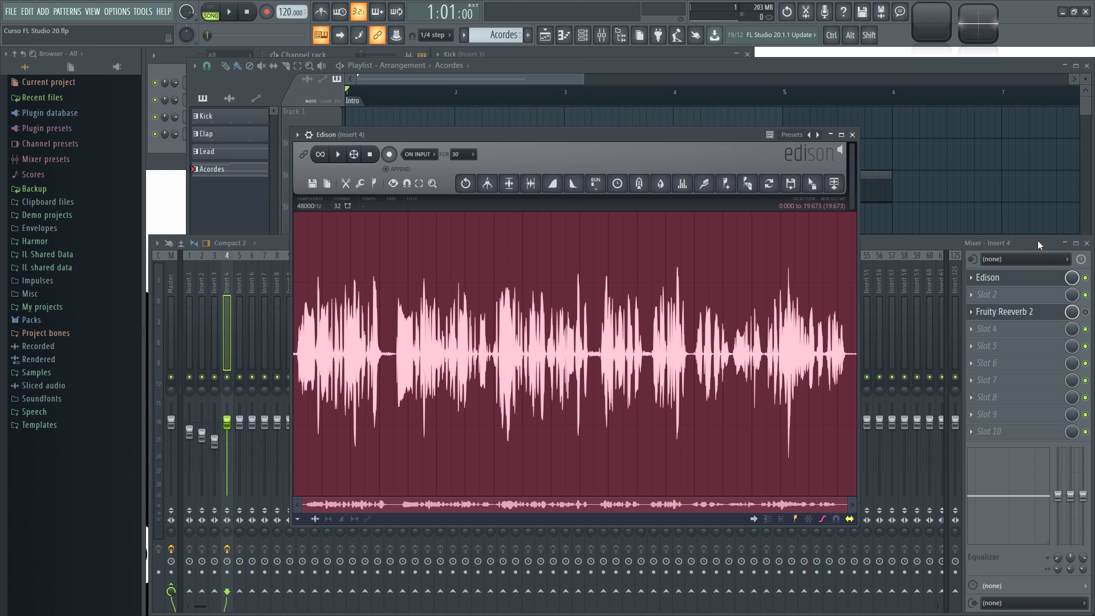
Step: Clear the selection in Edison and trim the quiet edges of the recording
left_click_drag(644, 131, 665, 175)
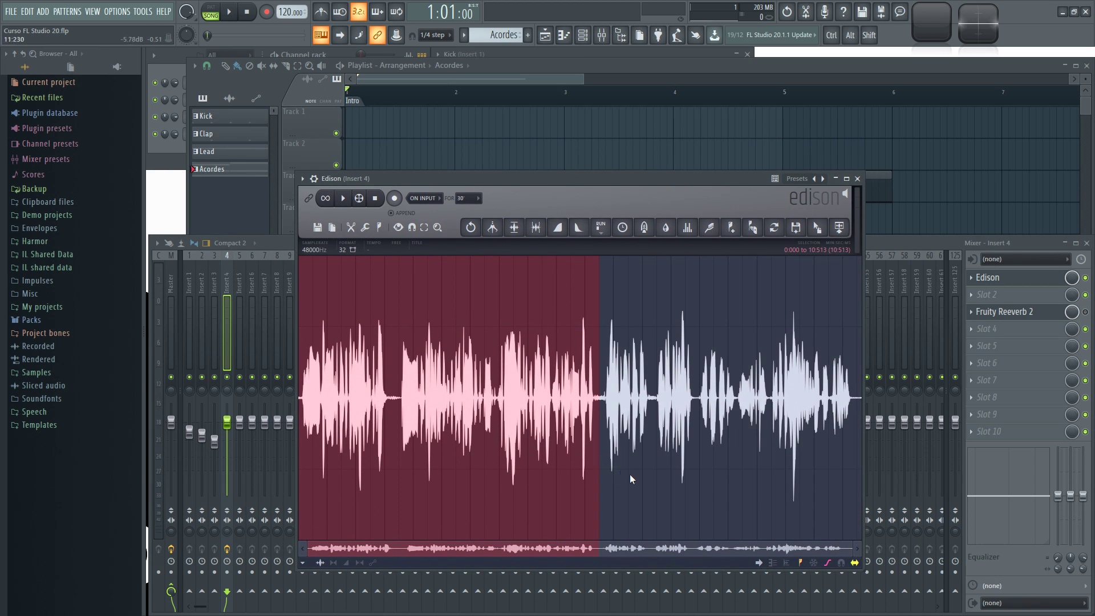
left_click(768, 459)
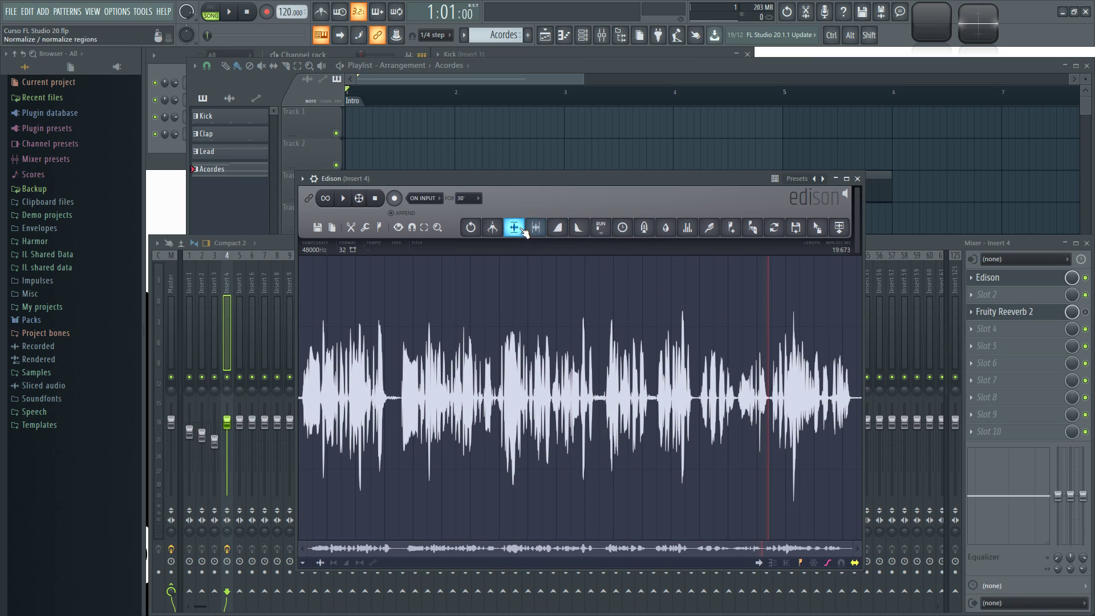
left_click(538, 230)
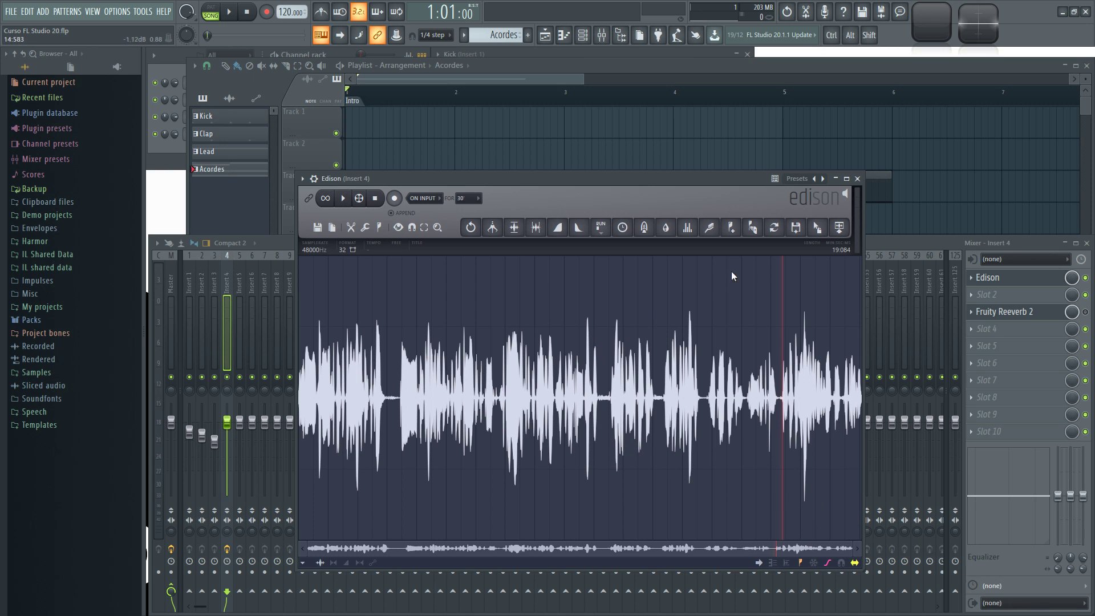
Step: Uncover the Playlist behind Edison and place the recording as an audio clip at the start of Track 4
left_click_drag(542, 176, 573, 204)
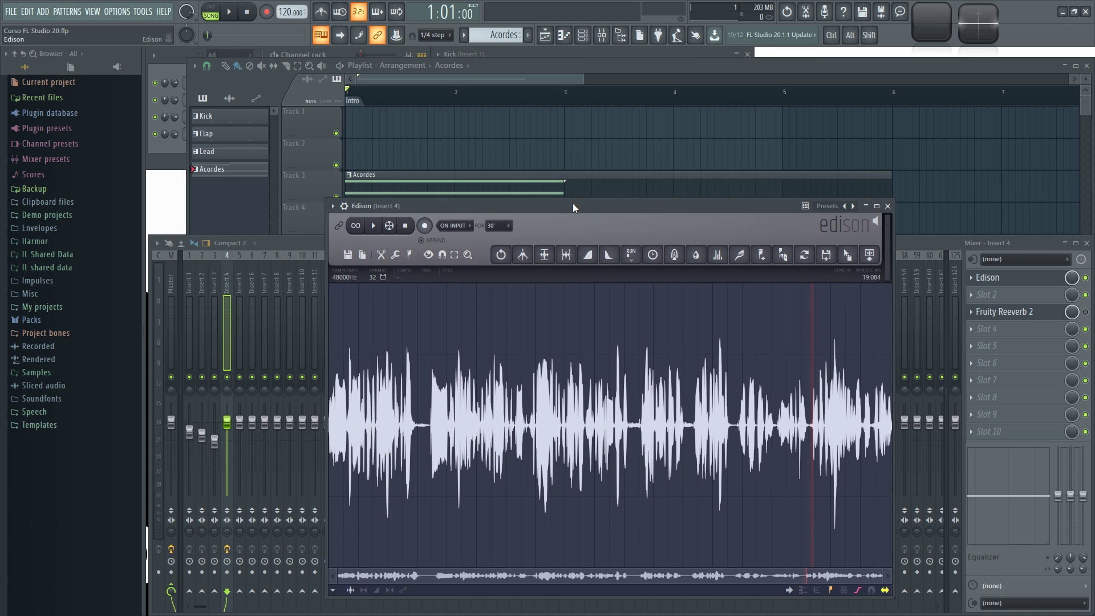
left_click_drag(641, 203, 635, 215)
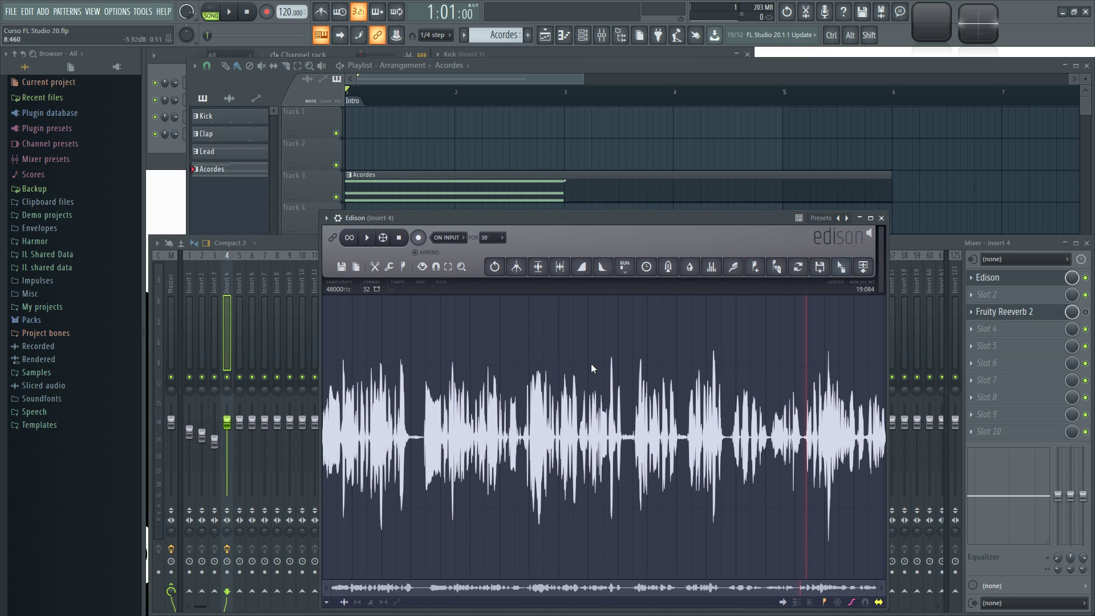
left_click_drag(841, 266, 595, 156)
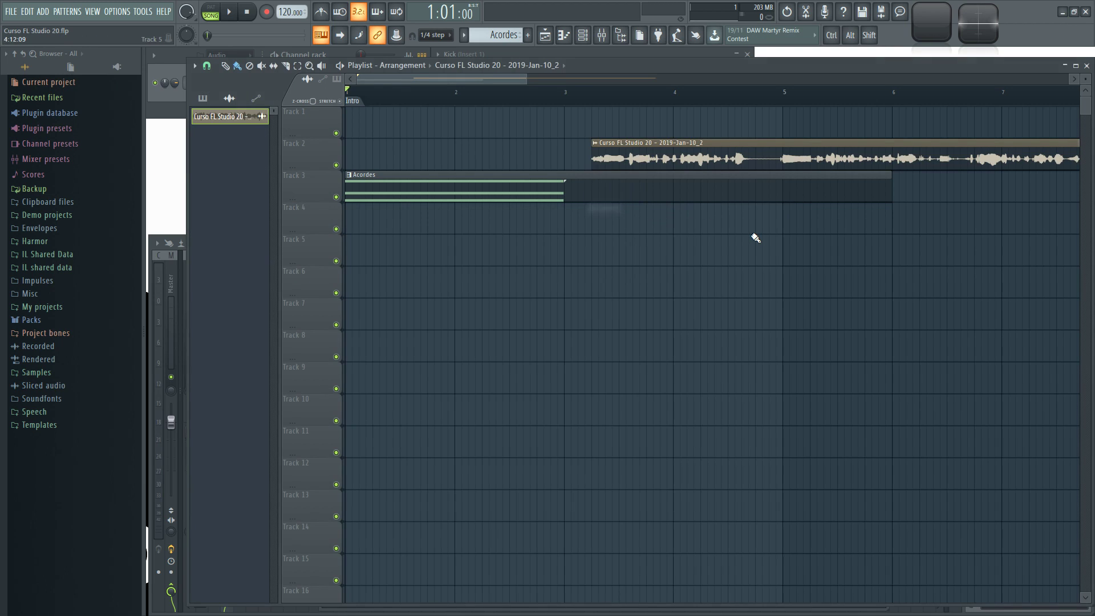
left_click_drag(799, 166, 570, 251)
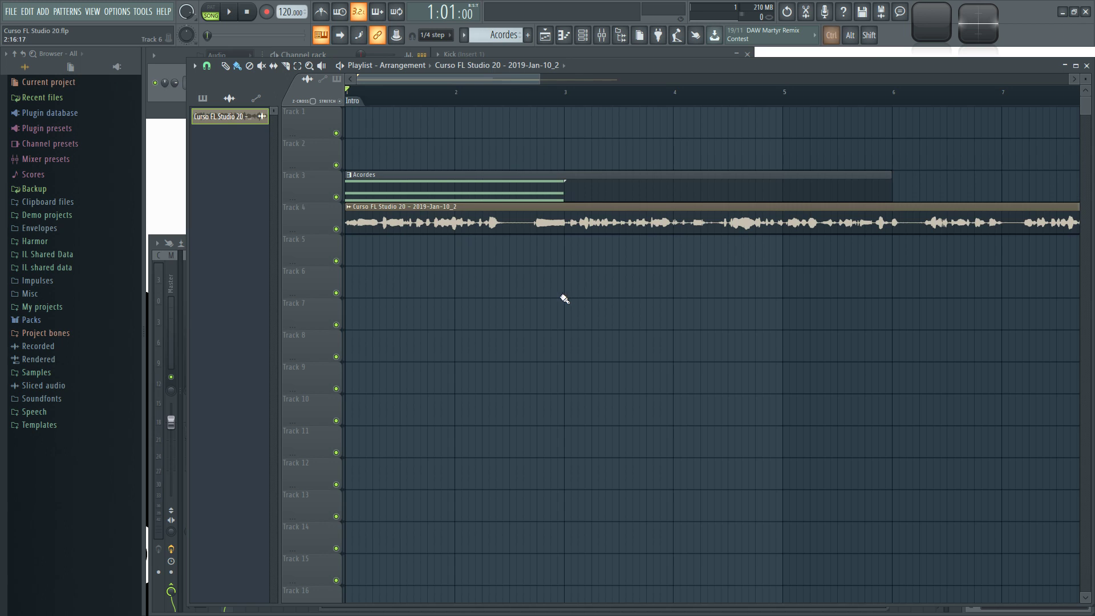
Step: Mute Track 3 and play the arrangement, checking the mixer levels before returning to the Playlist and stopping playback
scroll(546, 300, "down", 3)
left_click(336, 197)
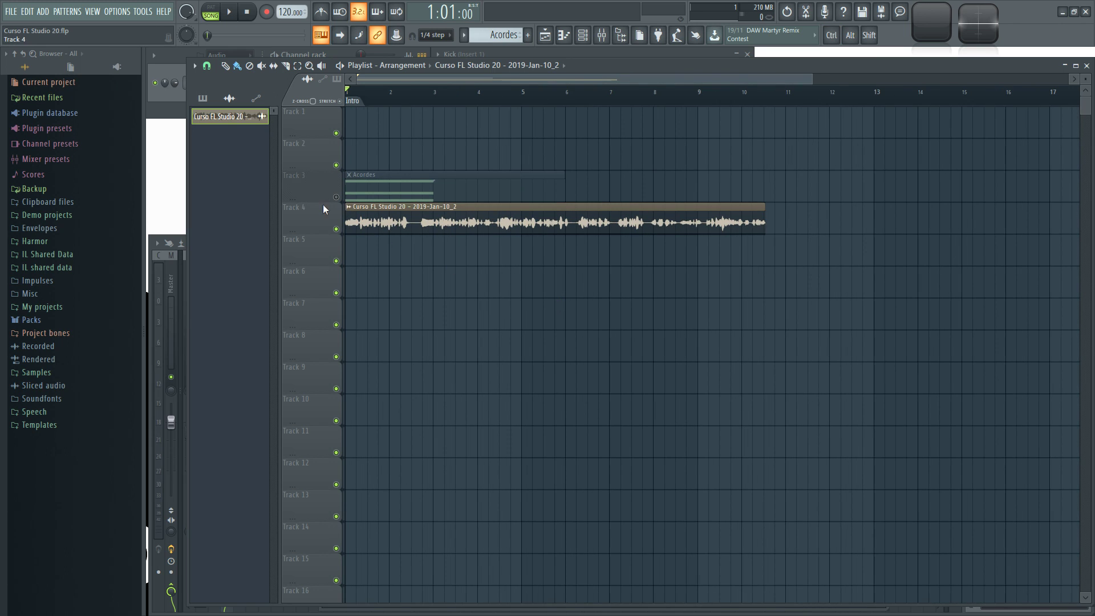
left_click(231, 13)
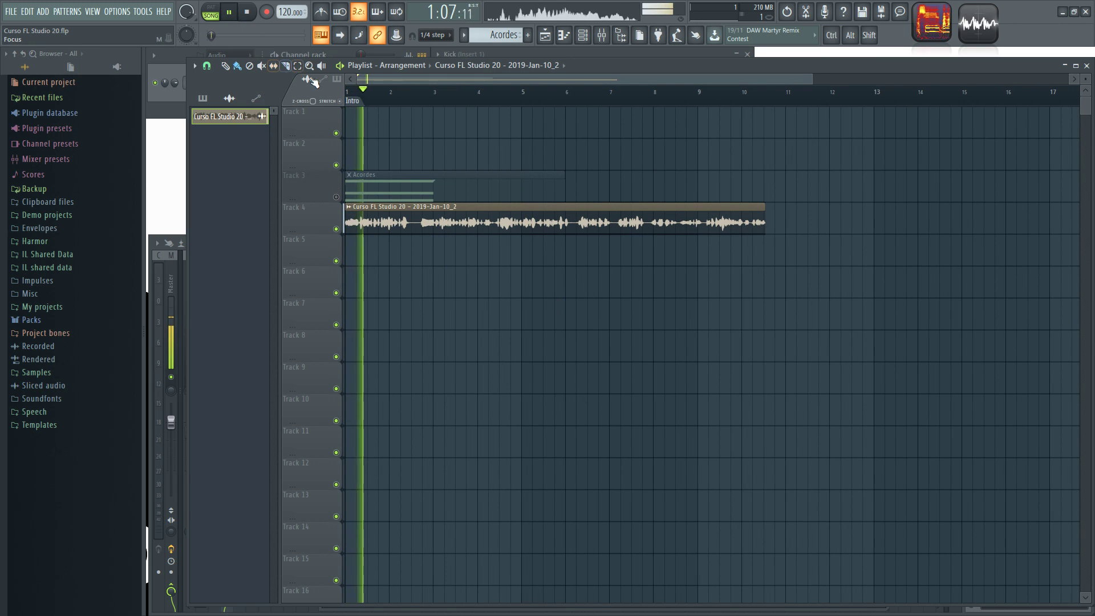
key("F9")
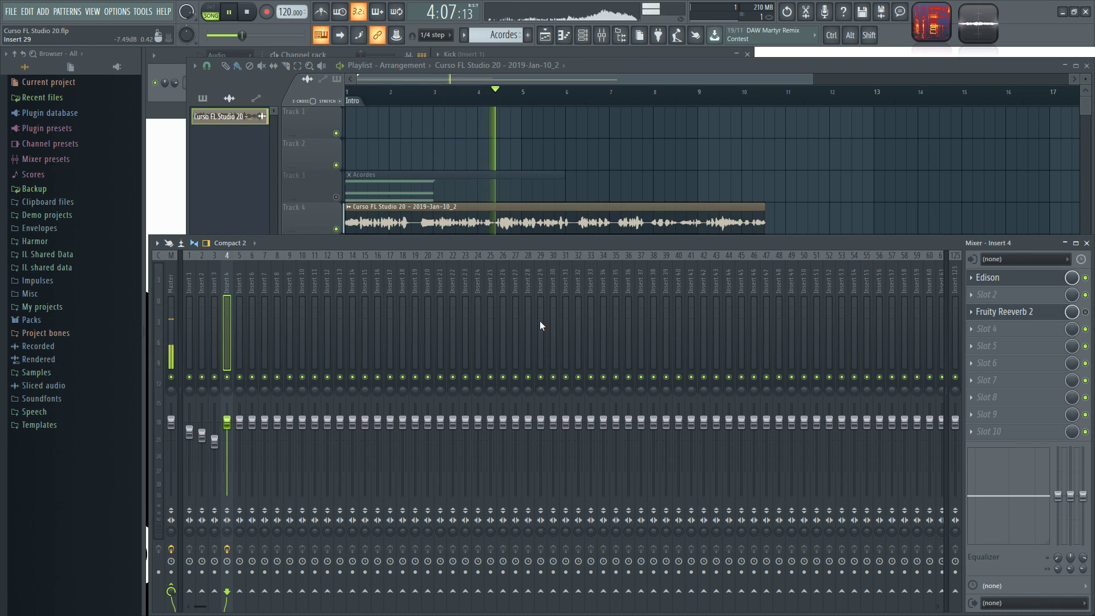
key("F5")
key("space")
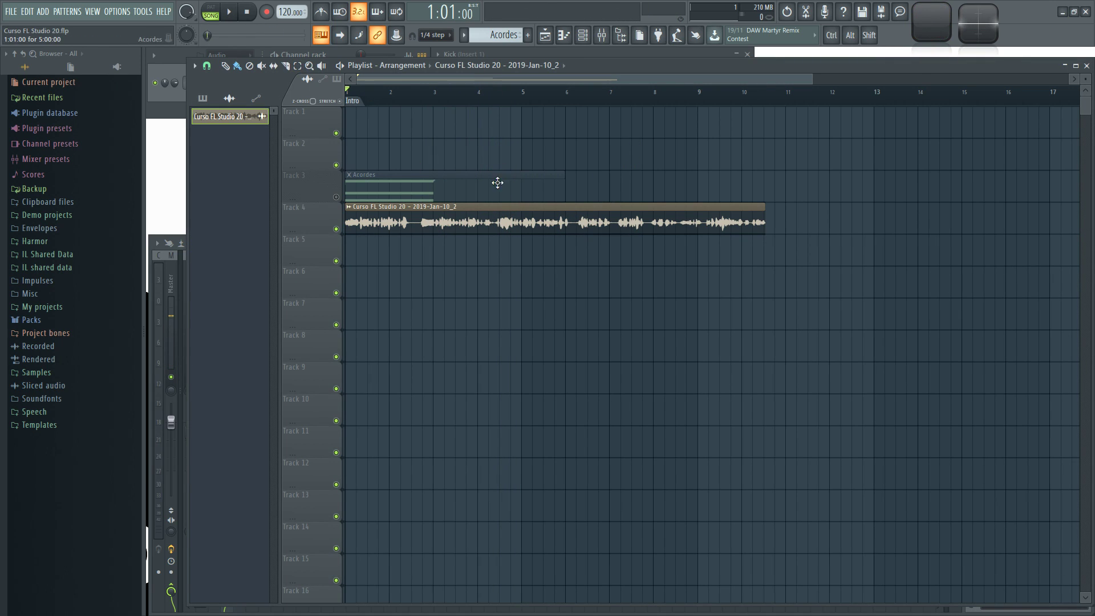
Step: Inspect the Track 4 audio clip's sample settings and miscellaneous settings, and close its channel window
double_click(503, 220)
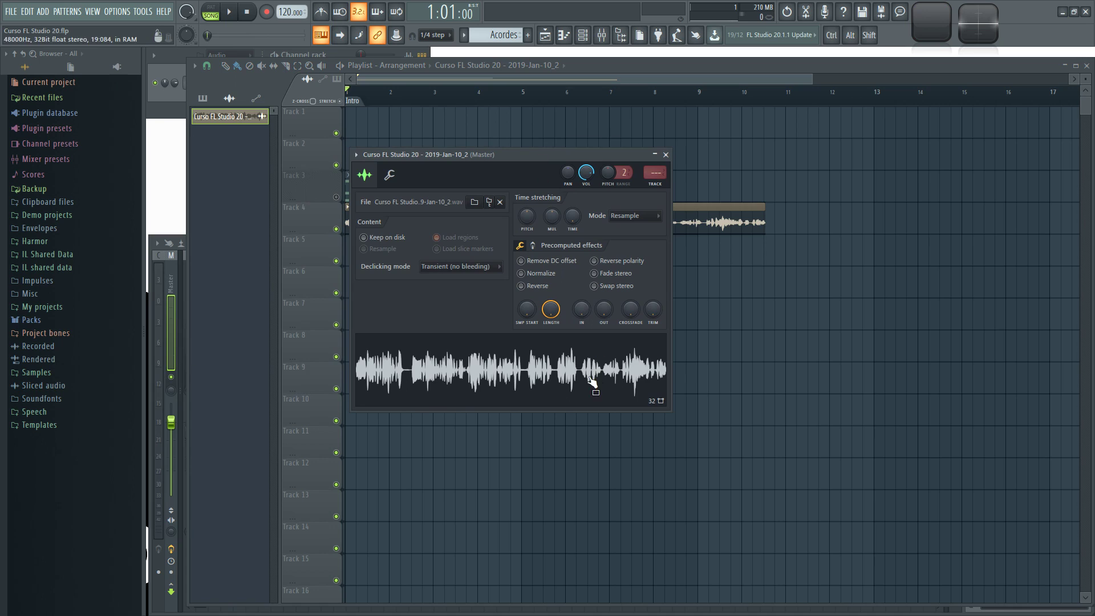
left_click(389, 175)
left_click(367, 175)
left_click(665, 154)
Step: Reopen the Track 4 audio clip's channel settings and route the clip to mixer track 4
double_click(718, 223)
scroll(655, 172, "up", 9)
left_click(655, 173)
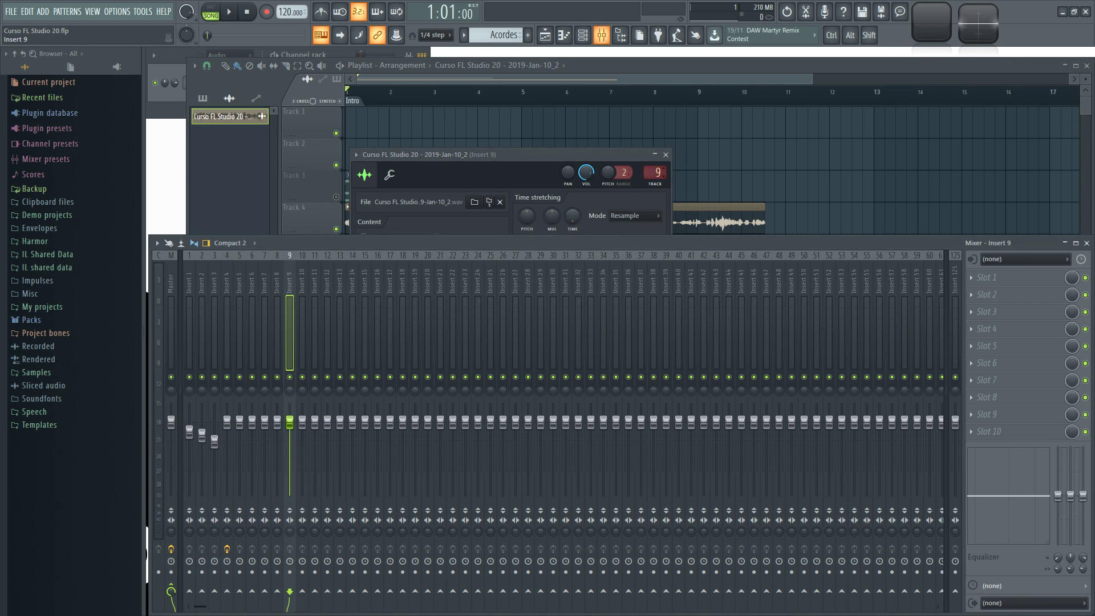
scroll(655, 173, "up", 6)
scroll(655, 172, "down", 11)
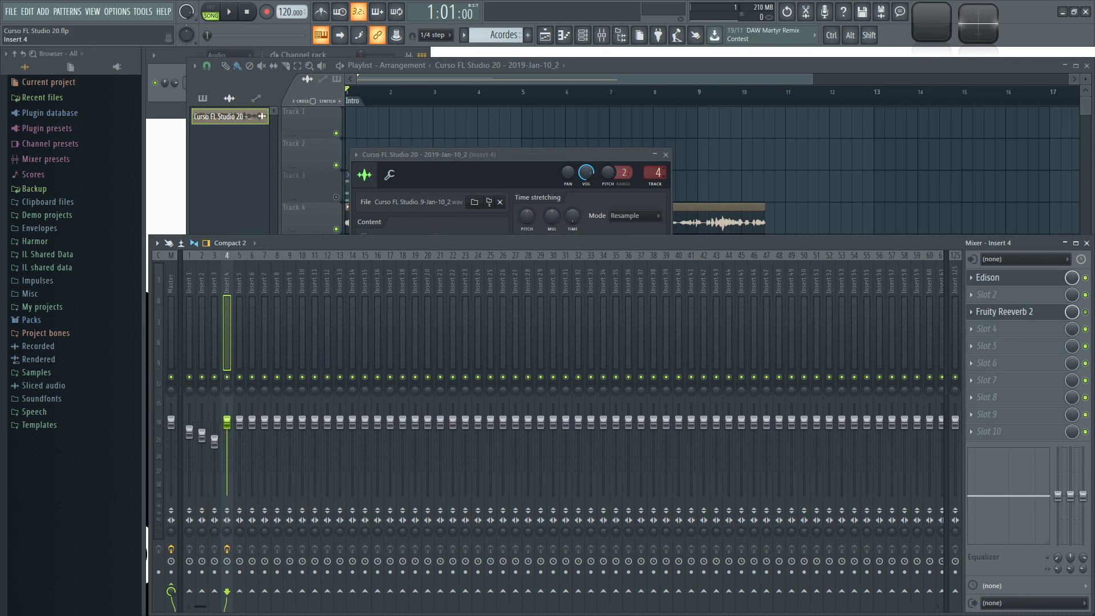
Step: Enable Fruity Reeverb 2 on Insert 4 and play the arrangement to hear the voice clip through it
left_click(1085, 312)
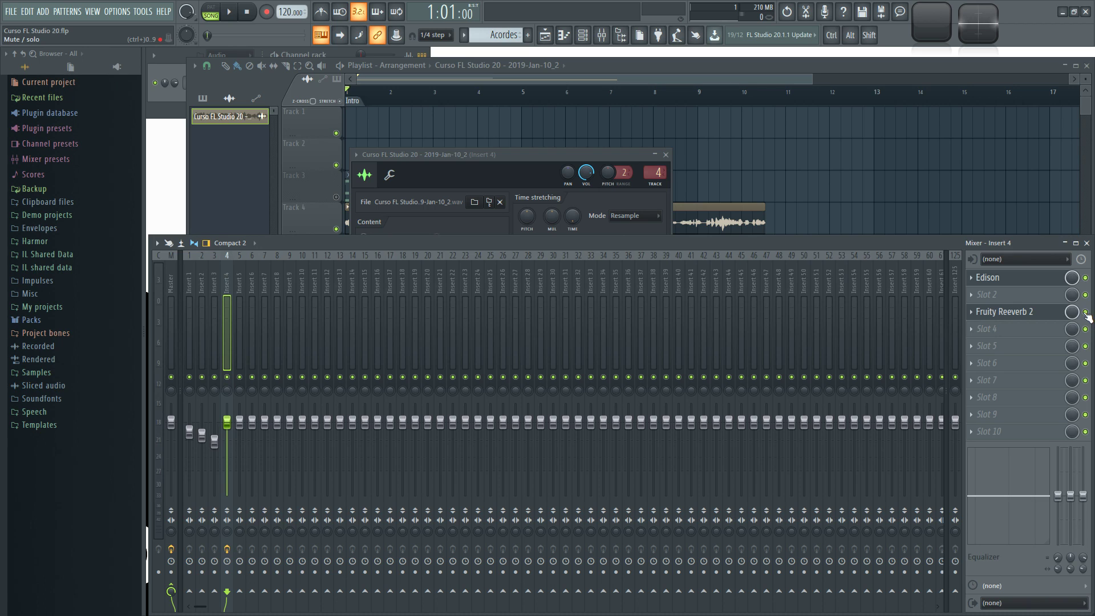
key("F5")
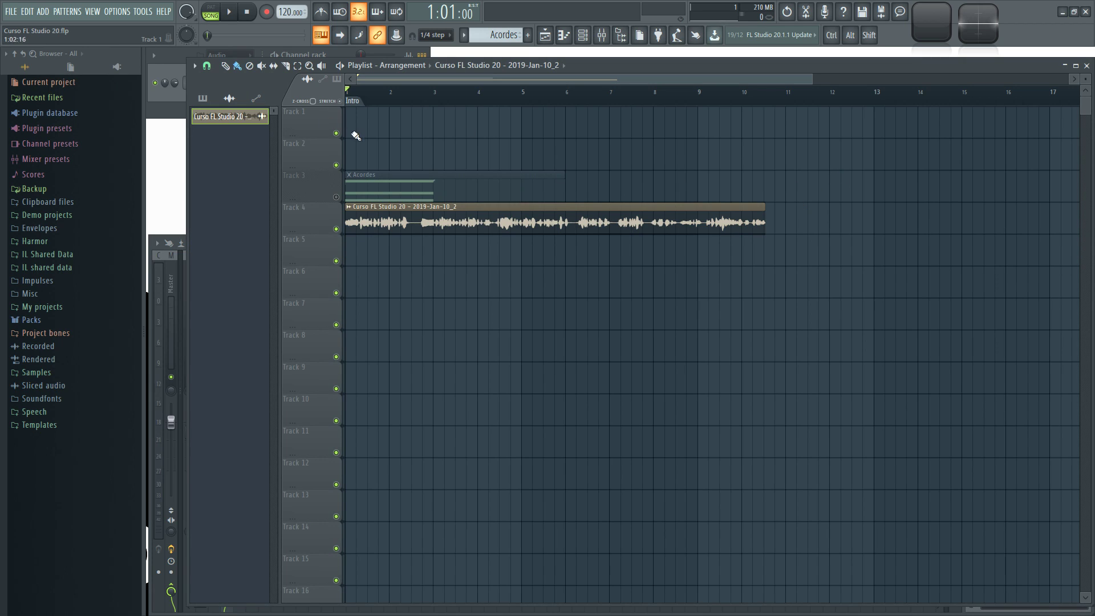
key("space")
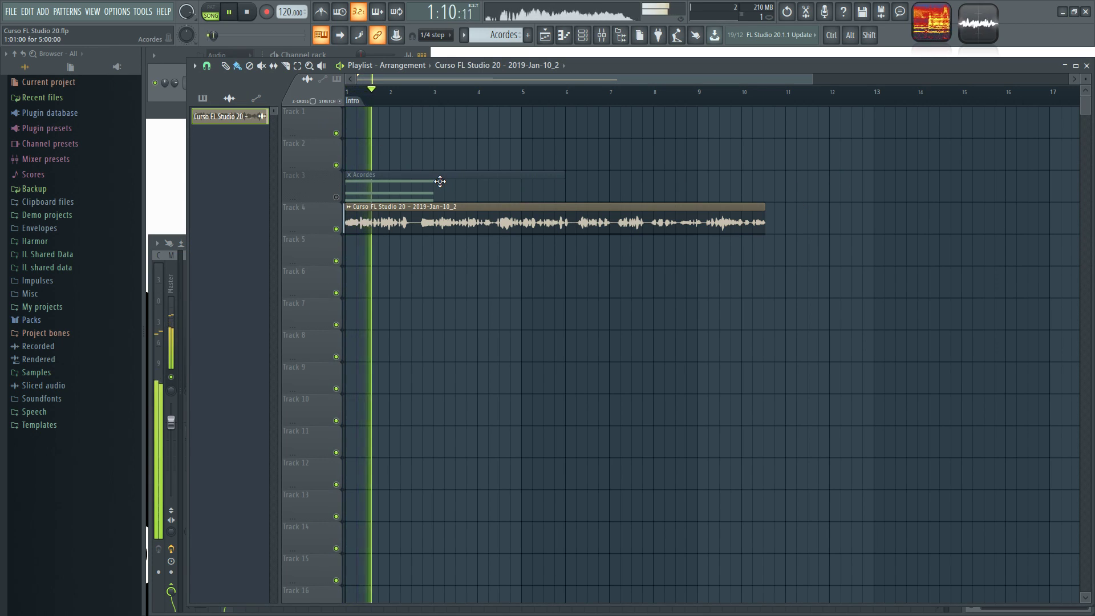
key("space")
Step: Adjust the ring modulation mix and stereo delay in the audio clip's precomputed effects, and play the result
double_click(530, 223)
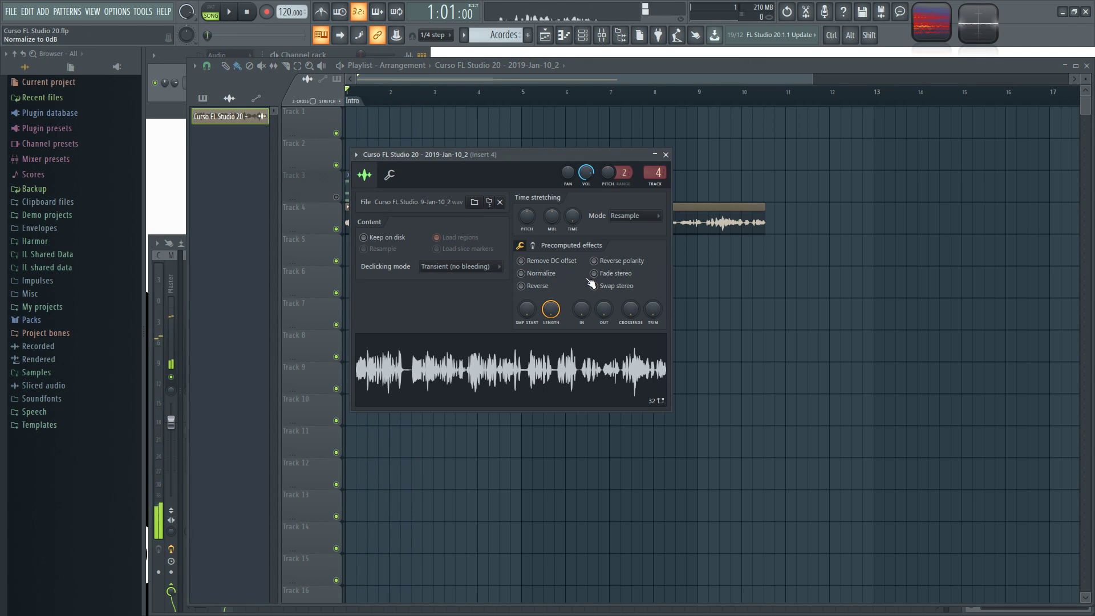
left_click(539, 248)
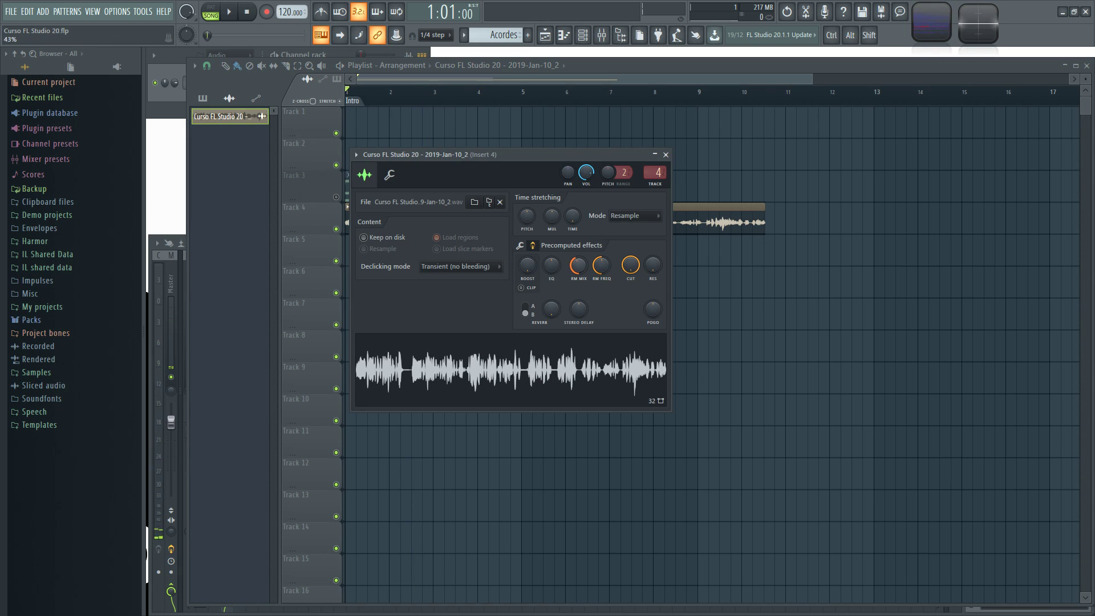
left_click_drag(580, 310, 579, 305)
key("space")
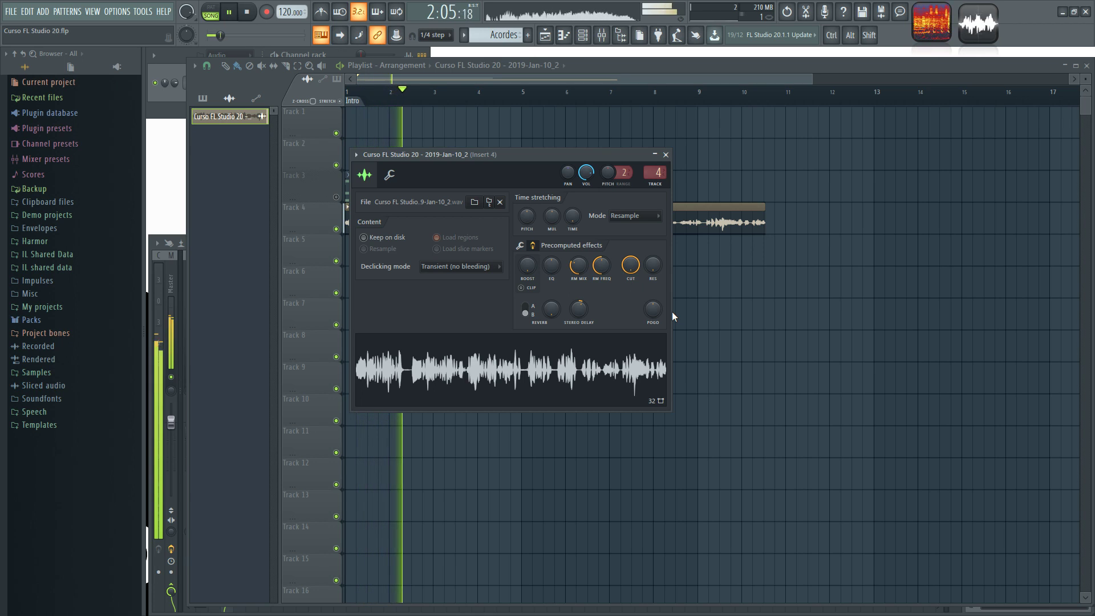
key("space")
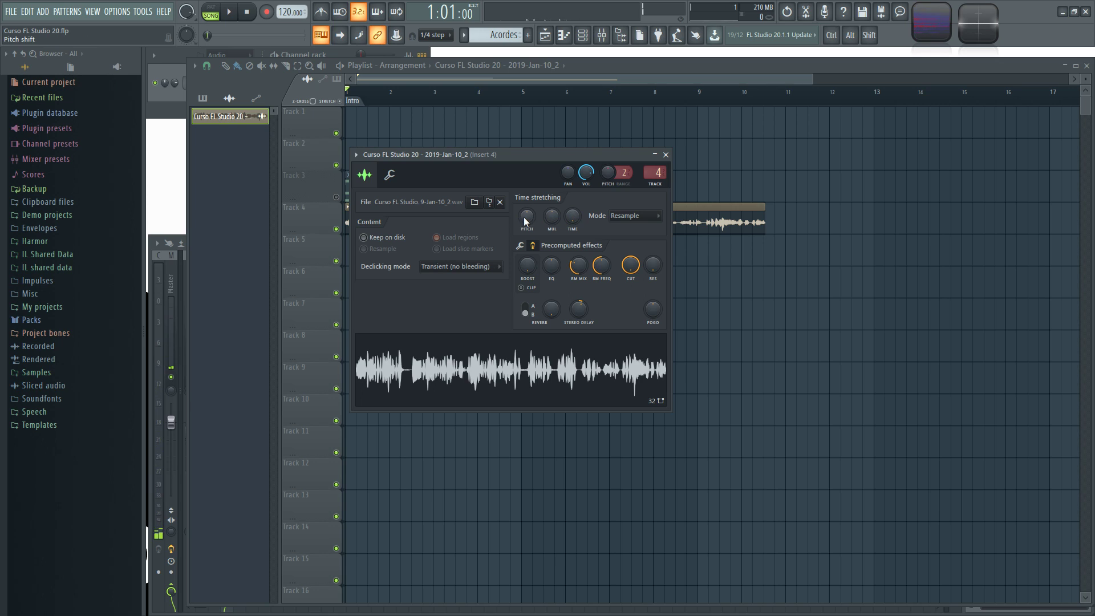
Step: Lower the audio clip's time-stretching pitch and remove the ring modulation mix while the arrangement plays
left_click_drag(525, 216, 526, 221)
key("space")
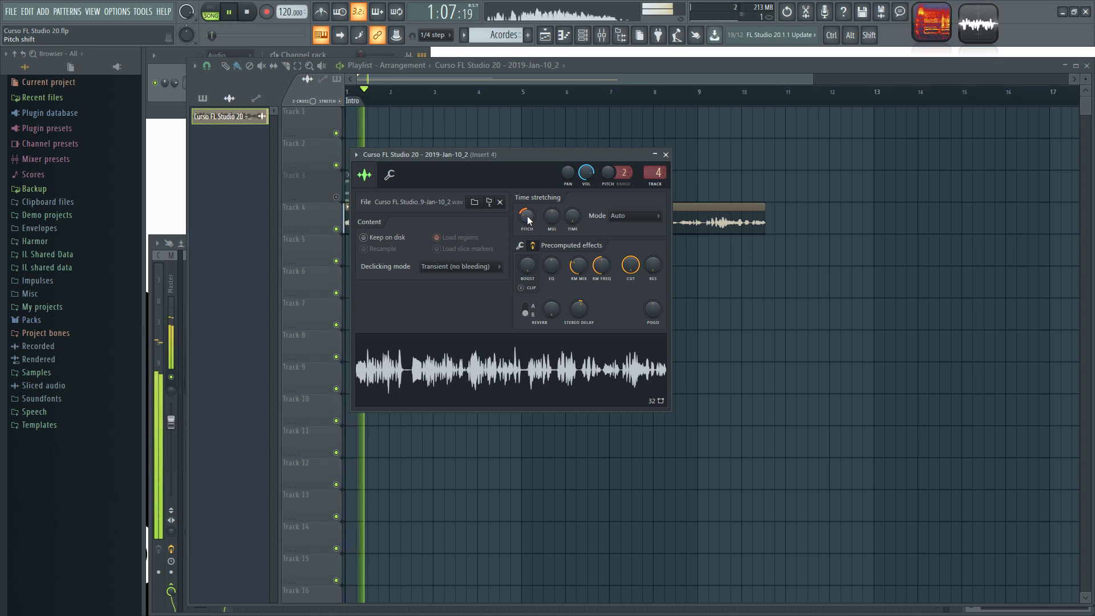
left_click_drag(588, 269, 592, 270)
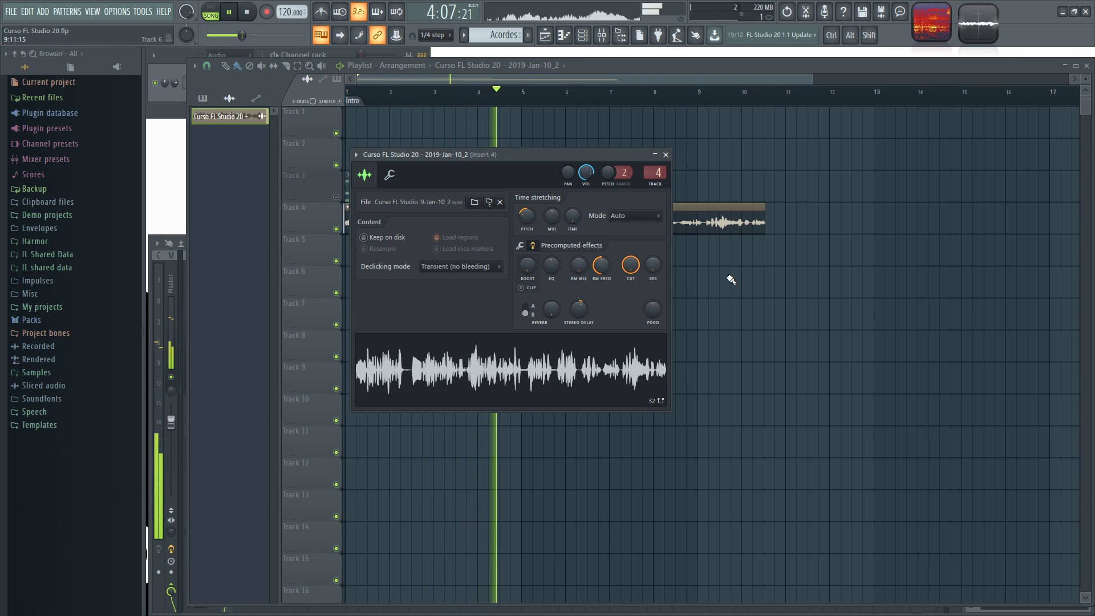
Step: Bypass Fruity Reeverb 2 on Insert 4 in the mixer during playback and stop the arrangement
key("F9")
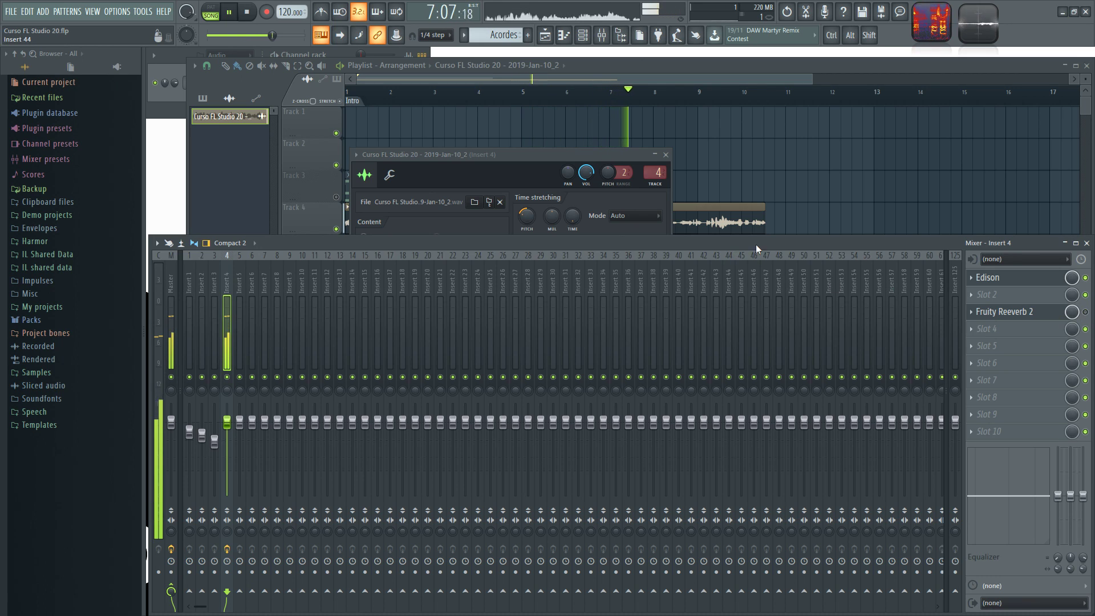
left_click(1085, 313)
key("space")
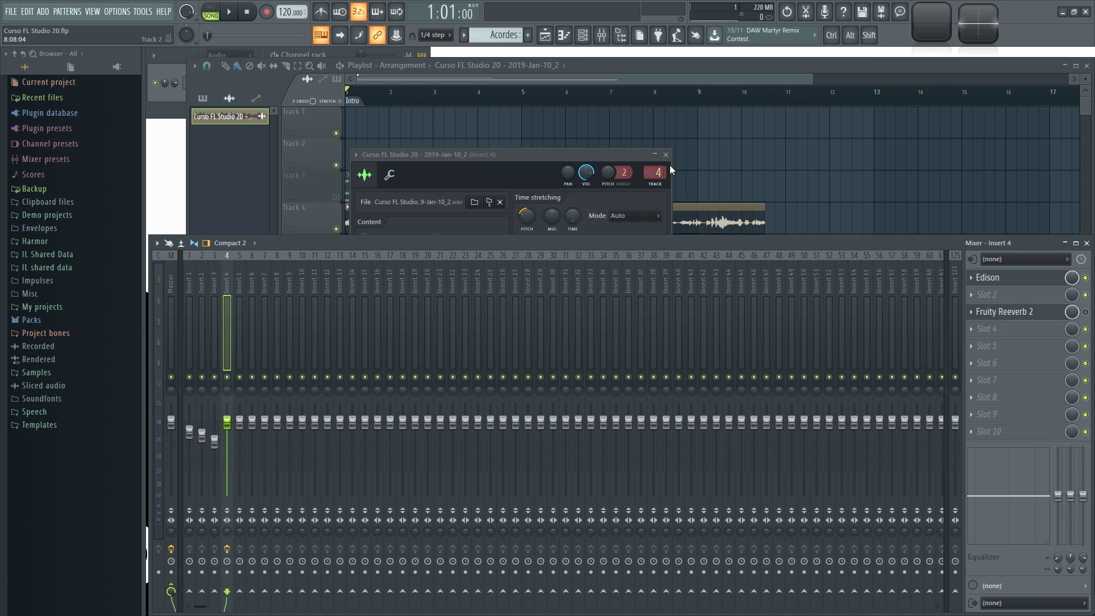
Step: Close the audio clip's channel settings and open Fruity Reeverb 2 on Insert 4
left_click(604, 155)
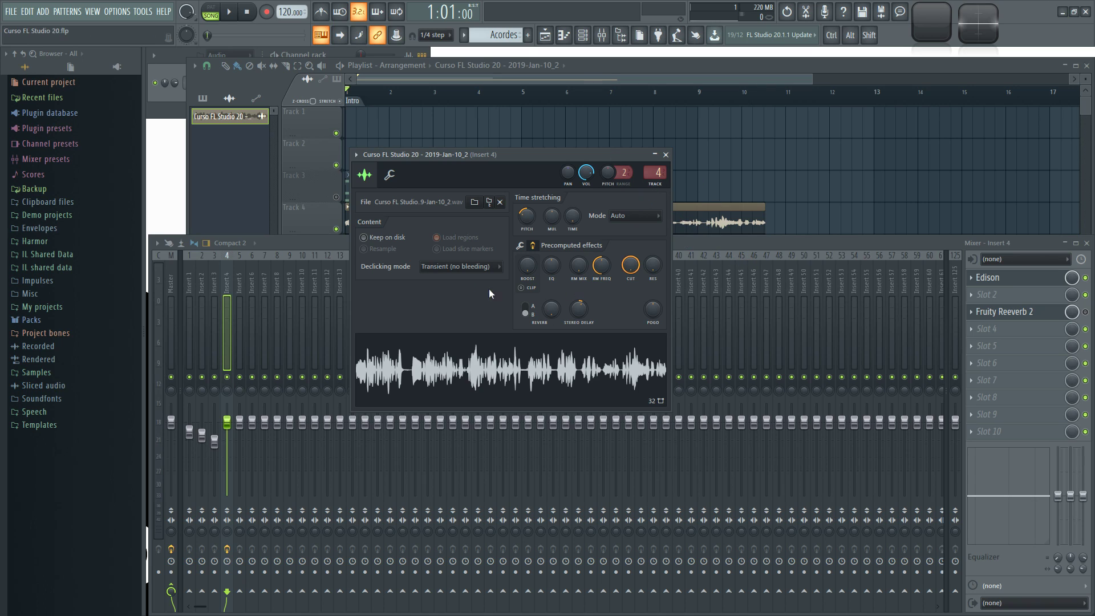
left_click(665, 154)
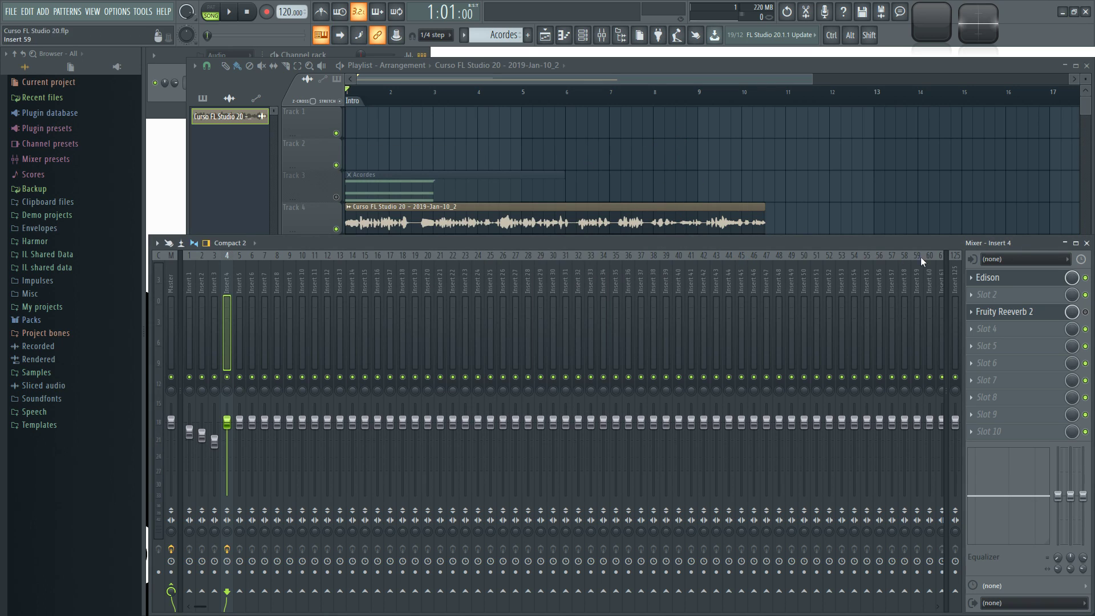
left_click(1003, 311)
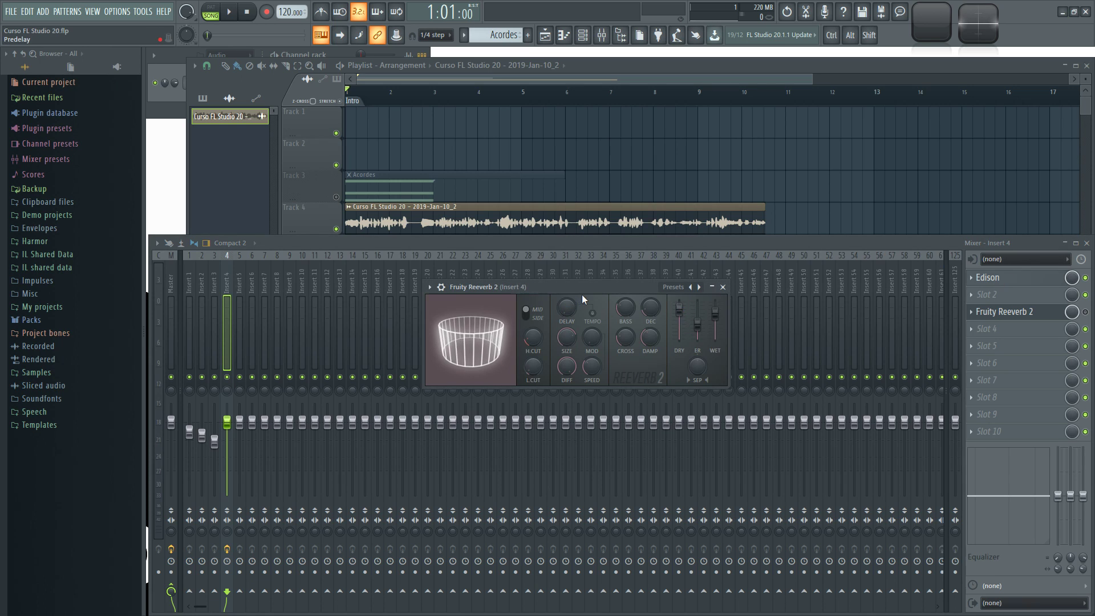
Step: Open Edison from Insert 4, reposition its window over the Playlist and save the project
left_click(986, 277)
left_click_drag(628, 214, 596, 126)
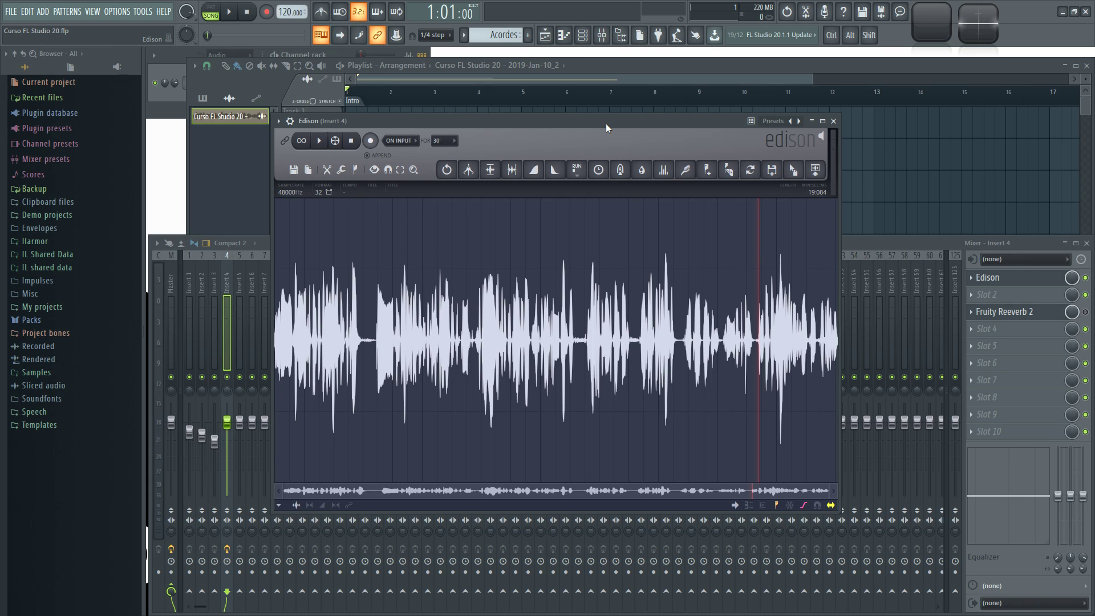
key("ctrl+s")
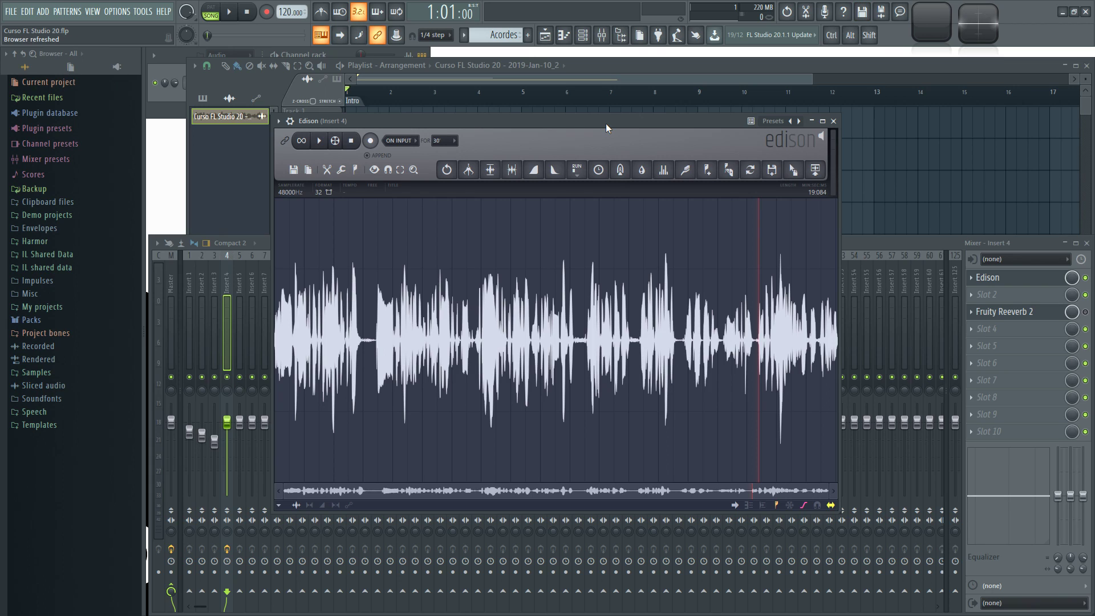